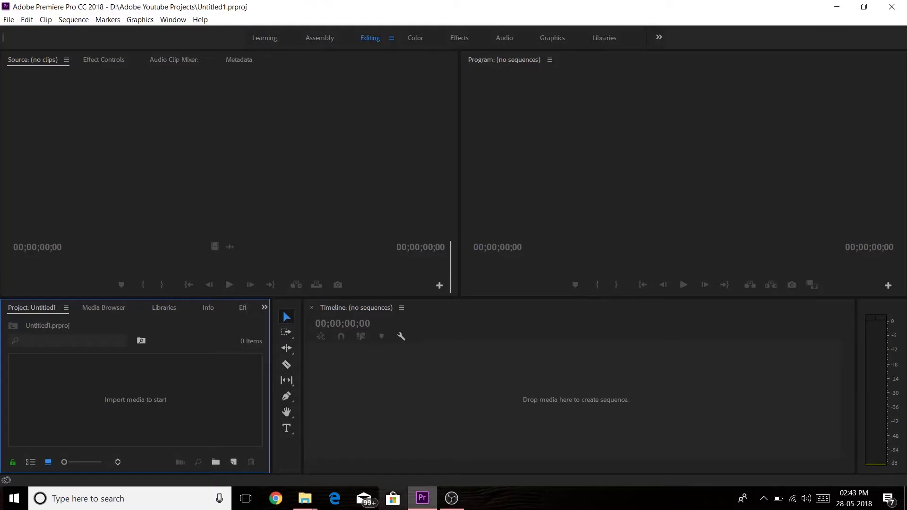
Start a new sequence and examine the available presets, including the ARRI group and the RED R3D 1080p presets.
click(232, 462)
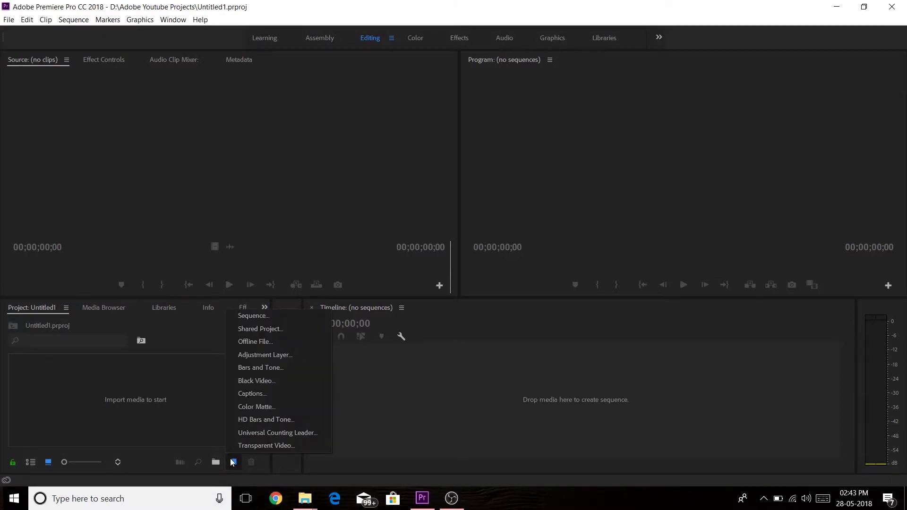
click(267, 317)
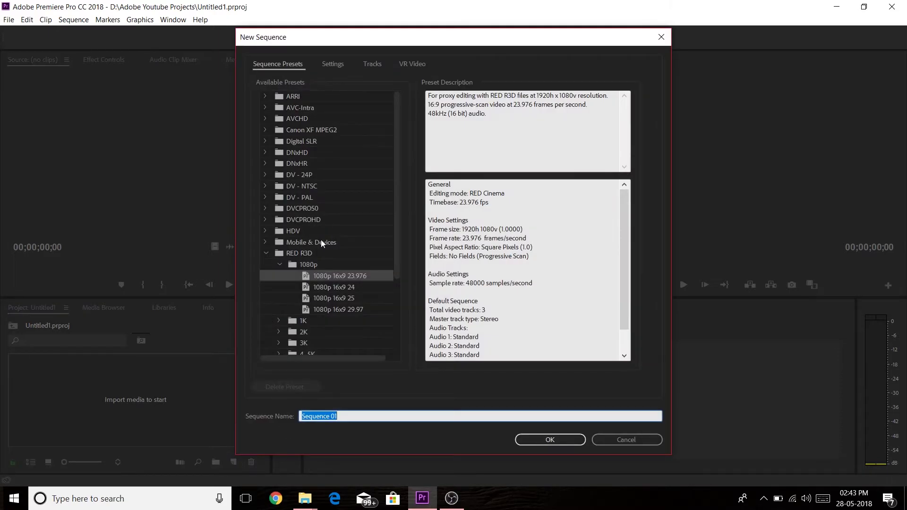
click(281, 265)
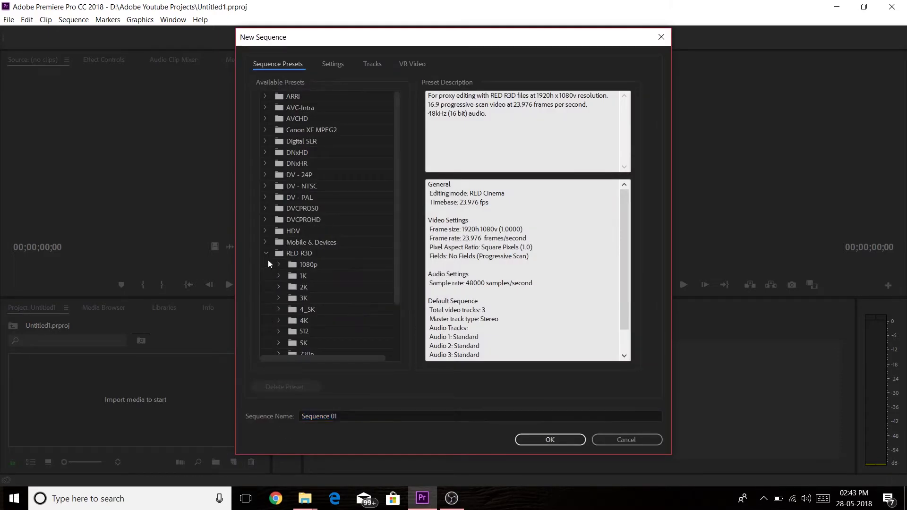
click(266, 253)
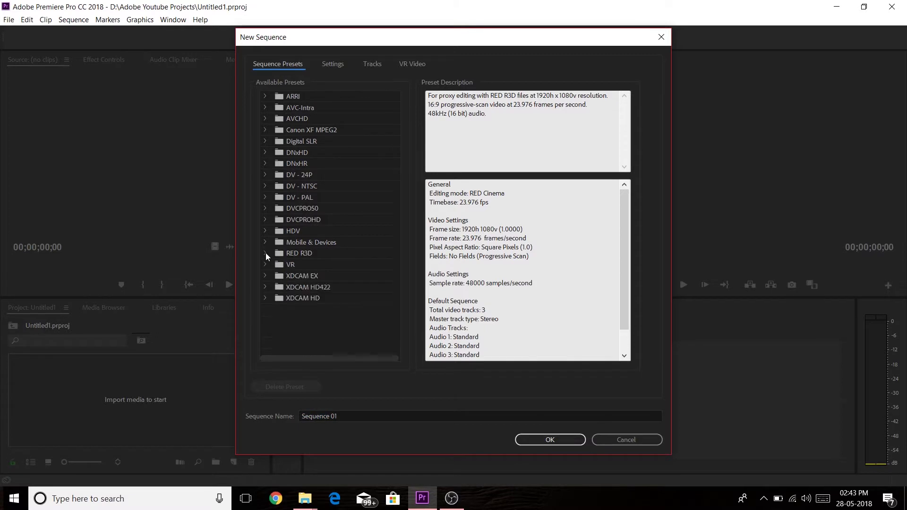
click(265, 97)
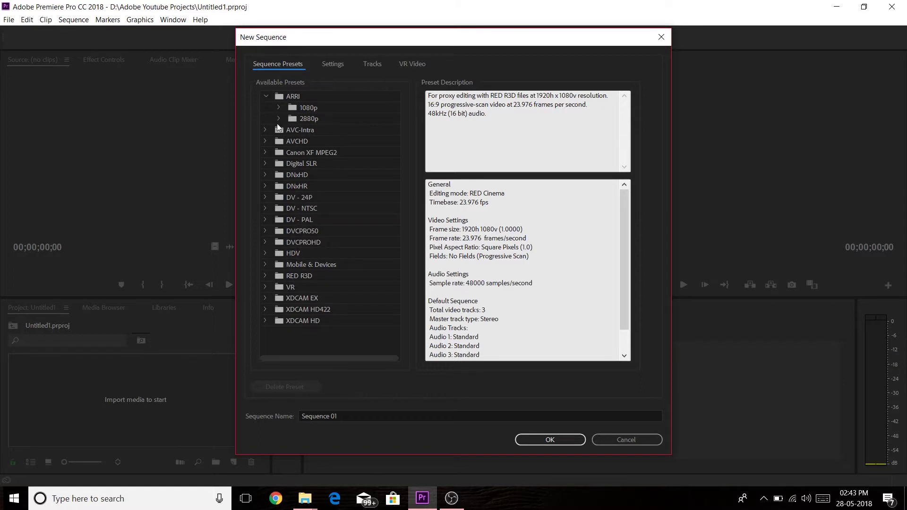
click(265, 96)
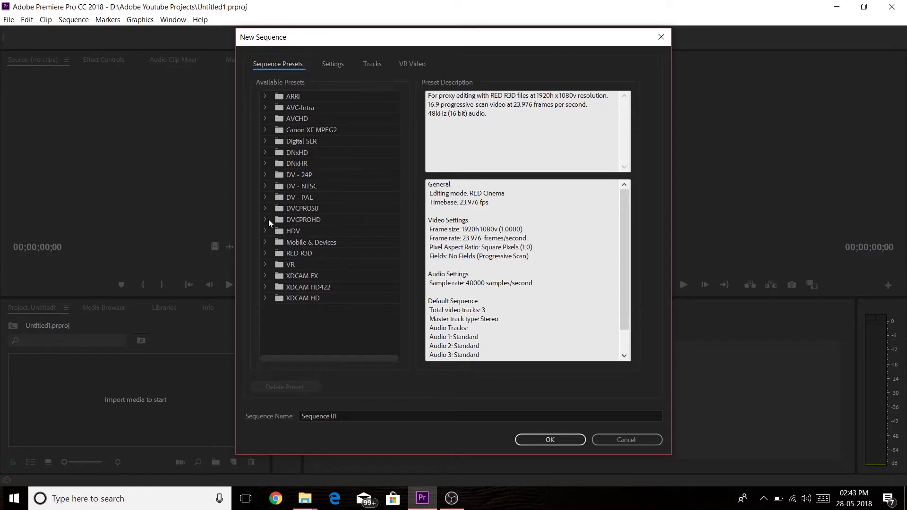
click(265, 253)
scroll(295, 284, down, 3)
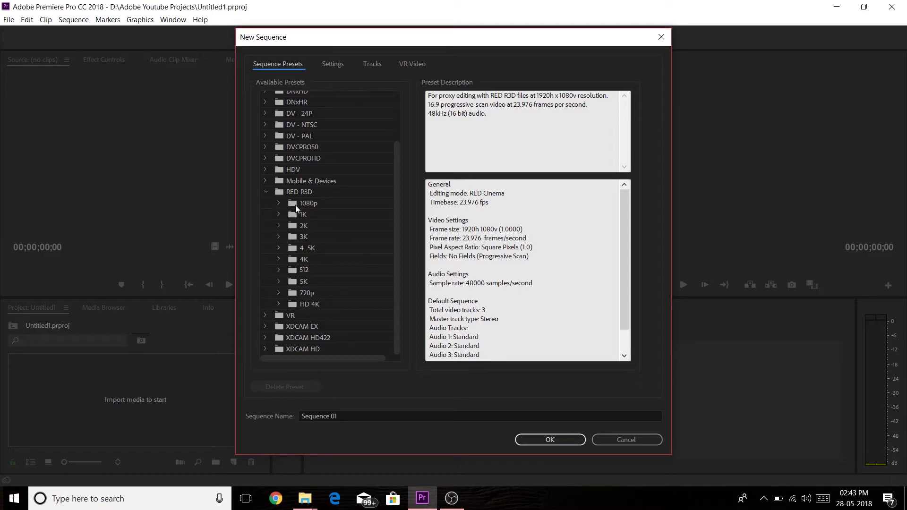
click(279, 203)
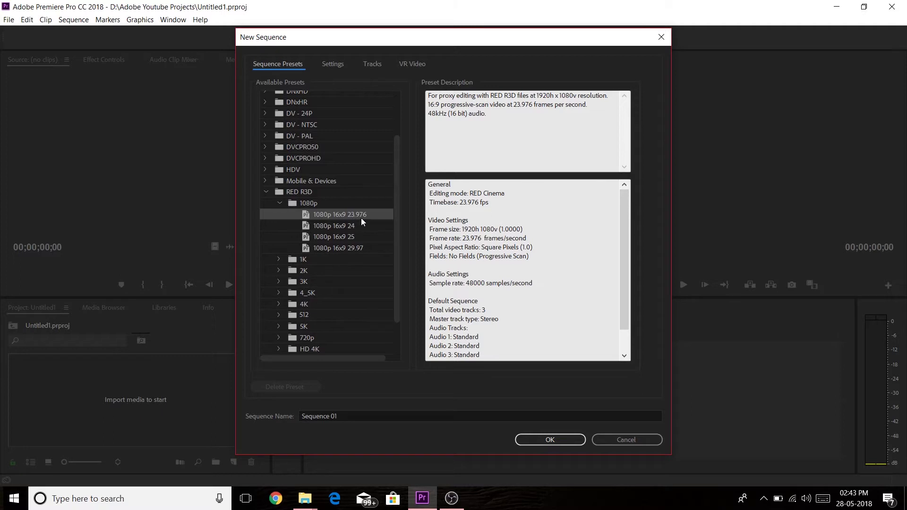
click(265, 191)
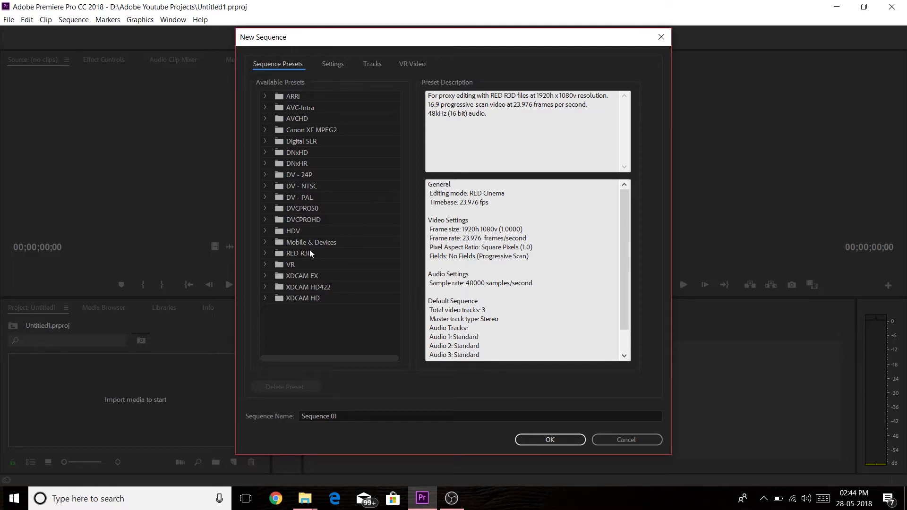
Set the new sequence's editing mode to Custom.
click(333, 67)
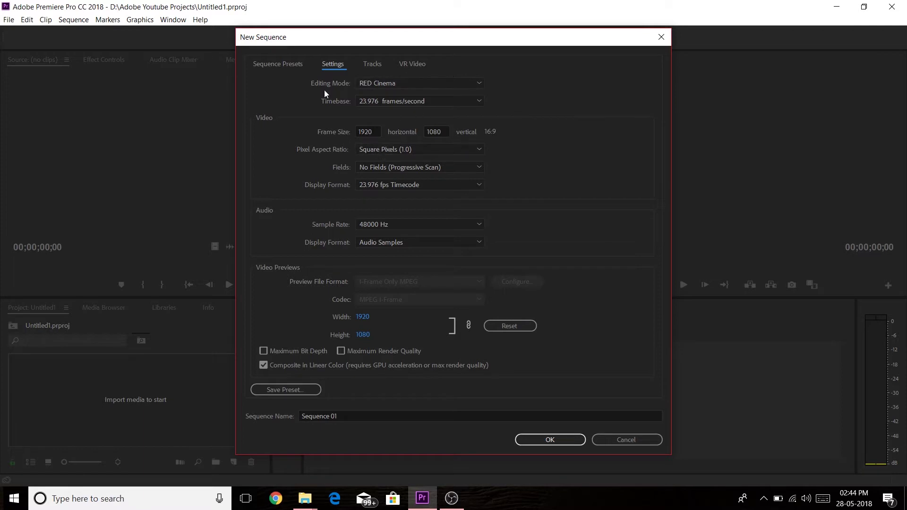
click(475, 84)
scroll(404, 156, up, 6)
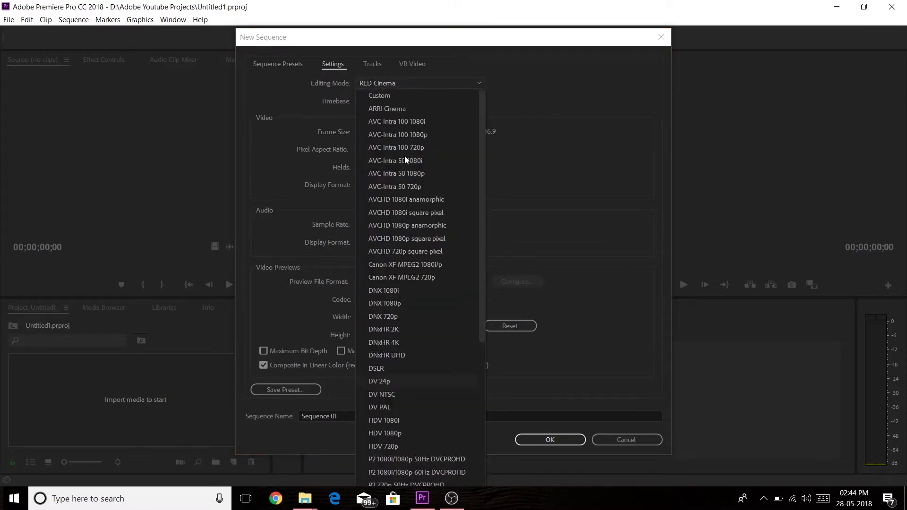
click(404, 96)
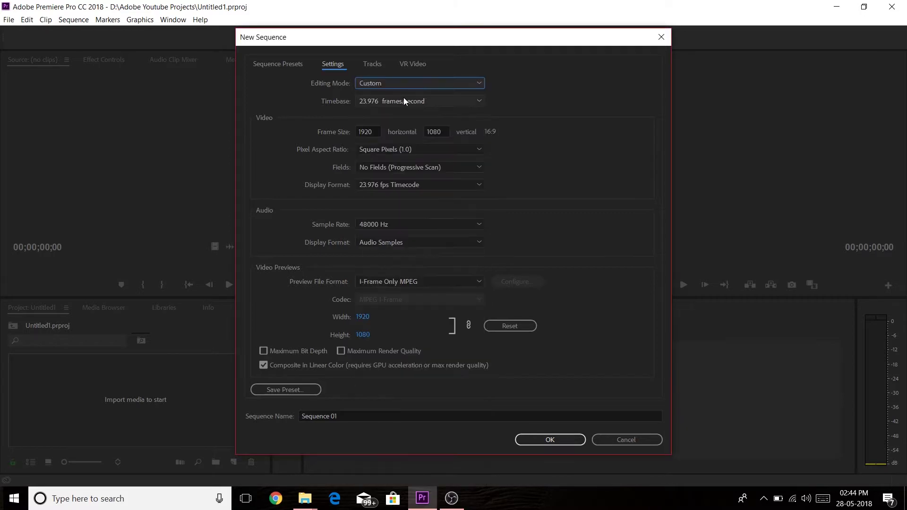
Set the new sequence's frame size to 512 horizontal by 512 vertical.
click(372, 133)
text(512)
key(BackSpace)
key(BackSpace)
key(BackSpace)
key(BackSpace)
key(BackSpace)
key(BackSpace)
key(BackSpace)
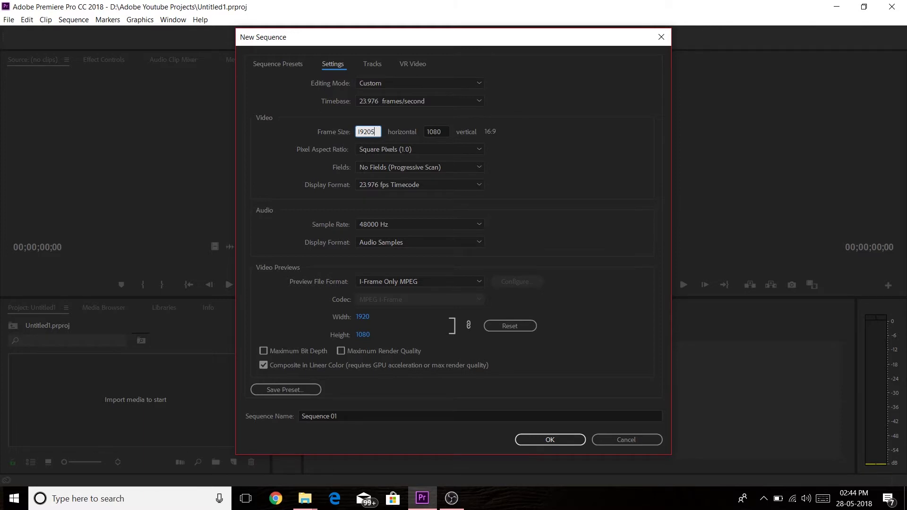
text(512)
click(443, 132)
key(BackSpace)
key(BackSpace)
key(BackSpace)
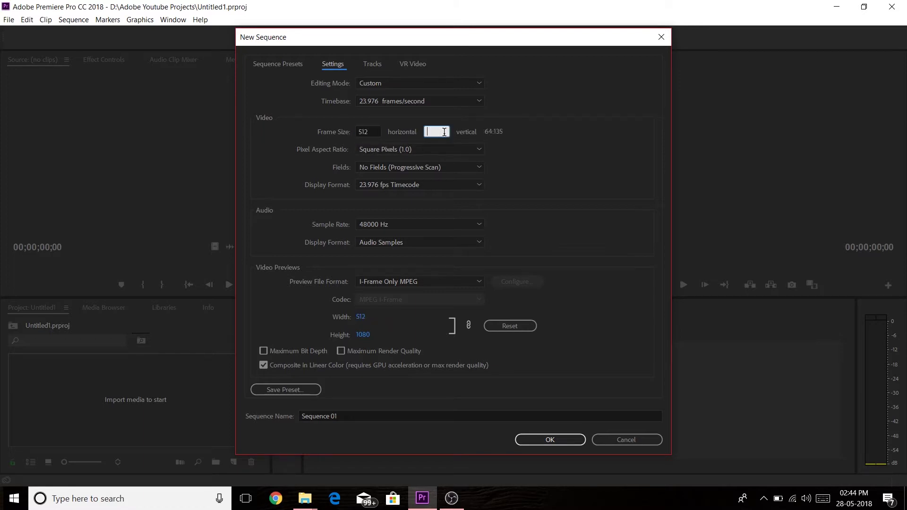
text(512)
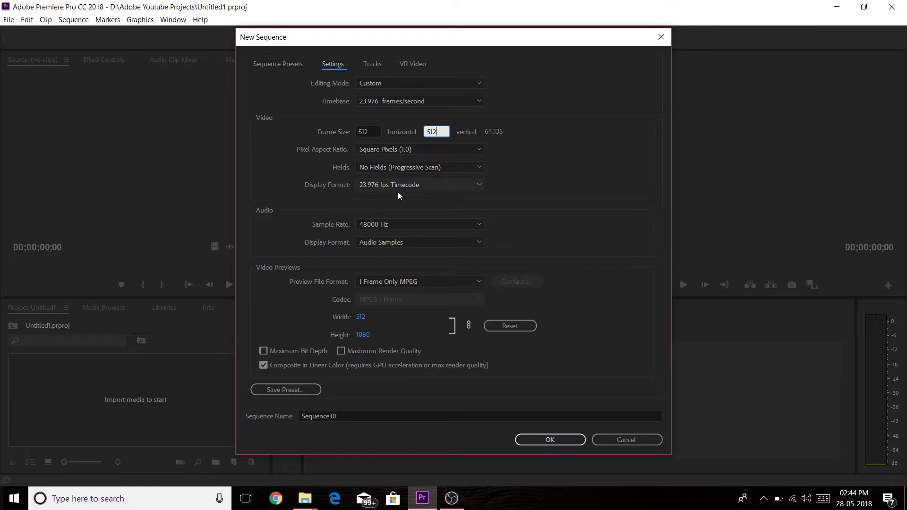
Set the video display format to 29.97 fps Non-Drop-Frame Timecode and create the sequence.
click(478, 185)
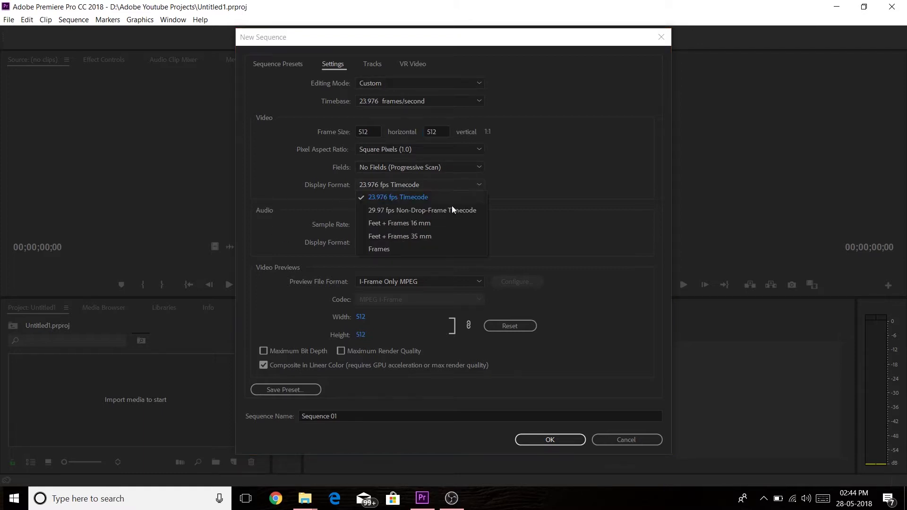
click(424, 208)
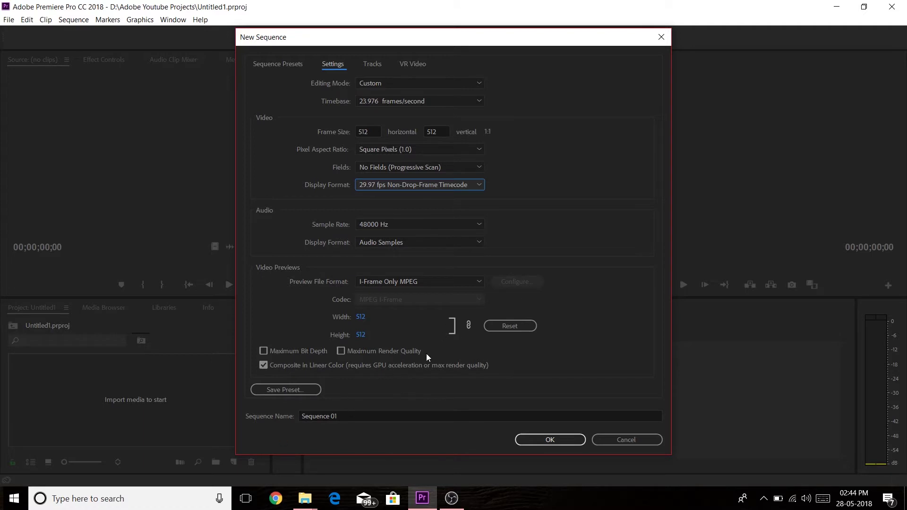
click(574, 443)
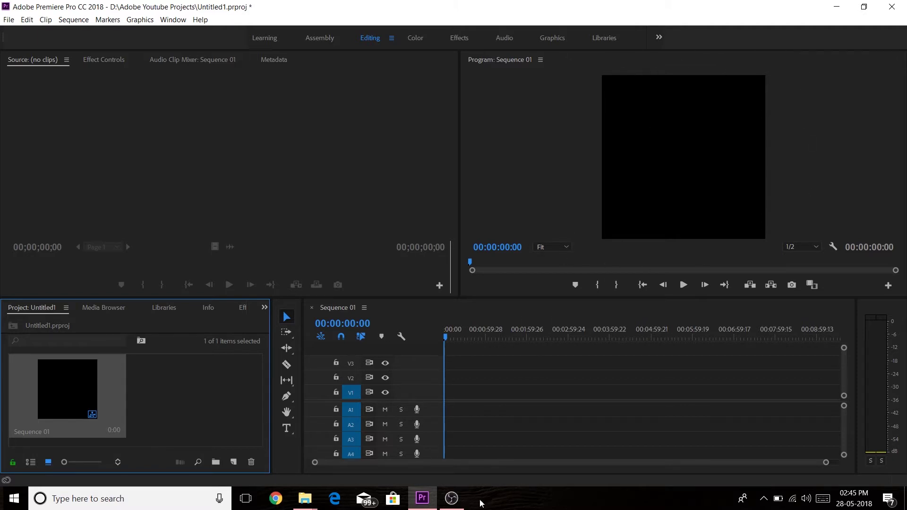
click(234, 461)
click(532, 384)
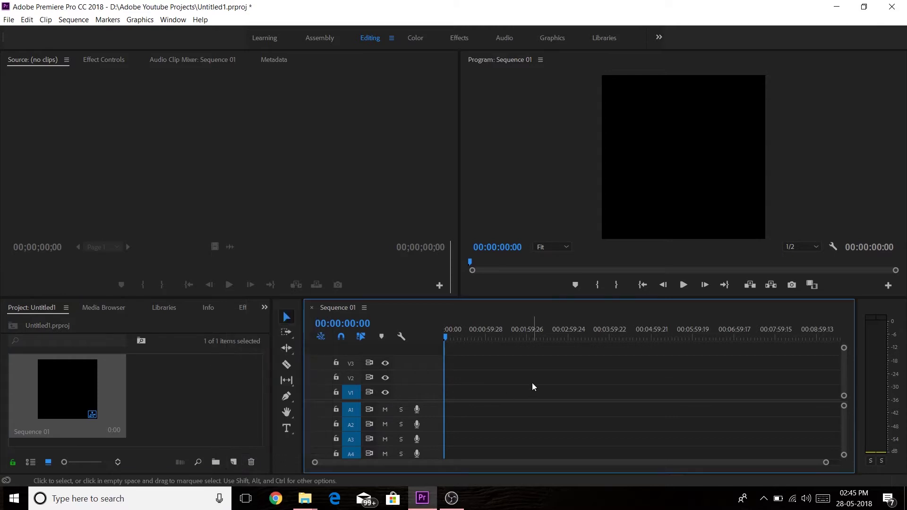
click(8, 20)
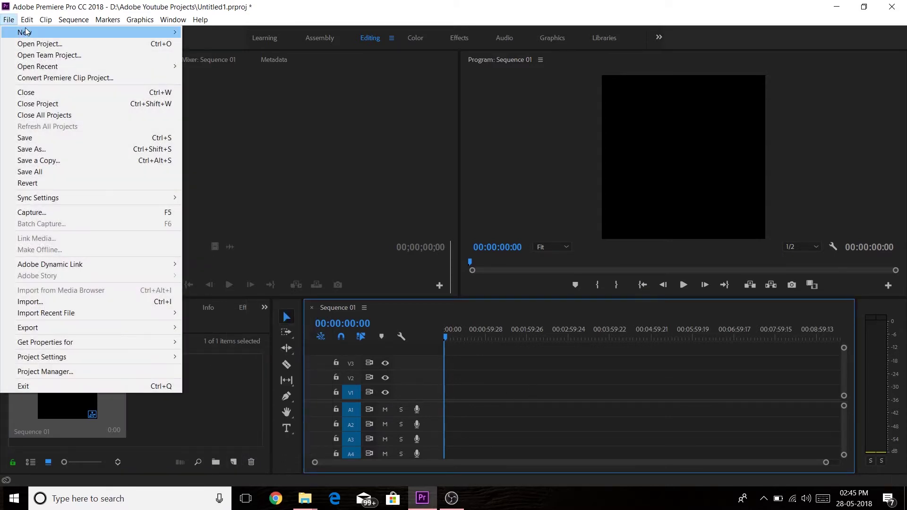
click(74, 20)
click(9, 19)
mouse_move(48, 32)
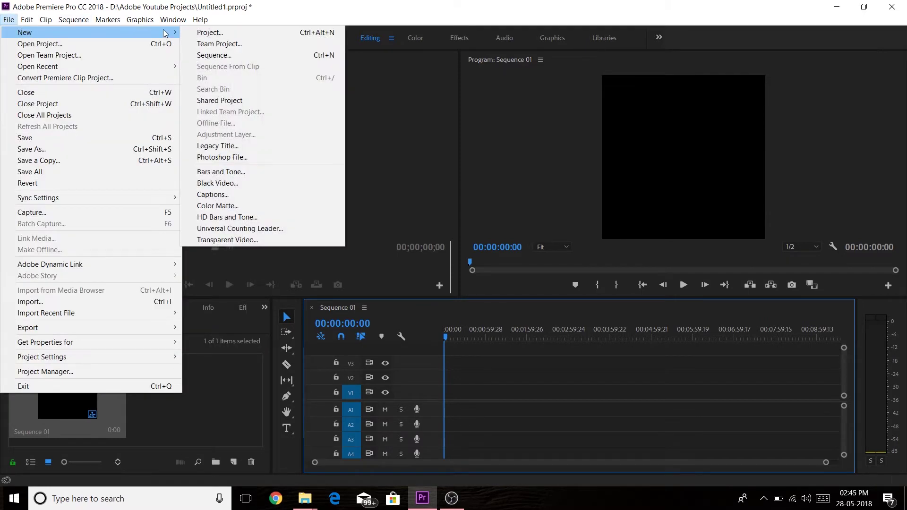
click(218, 53)
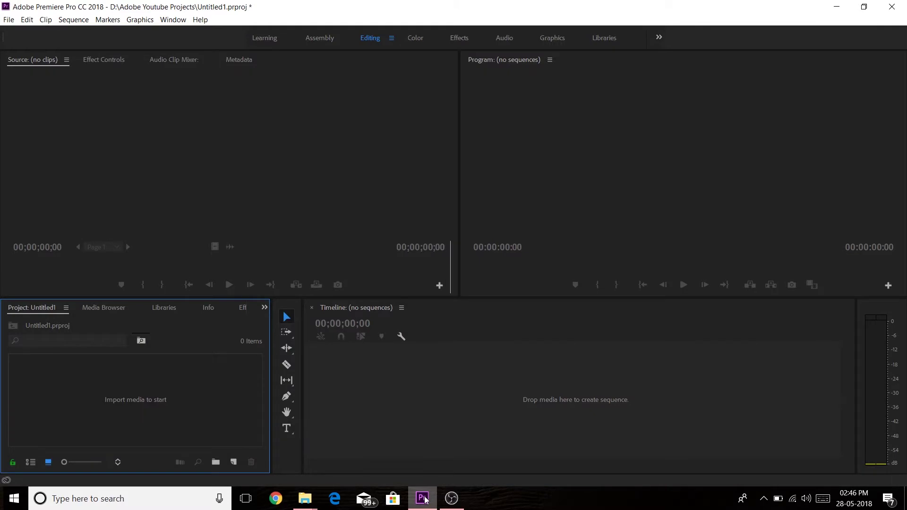
Import the clip 20180527_092239A.mp4 from the V folder under YT Project > New folder on Local Disk (D:).
double_click(163, 428)
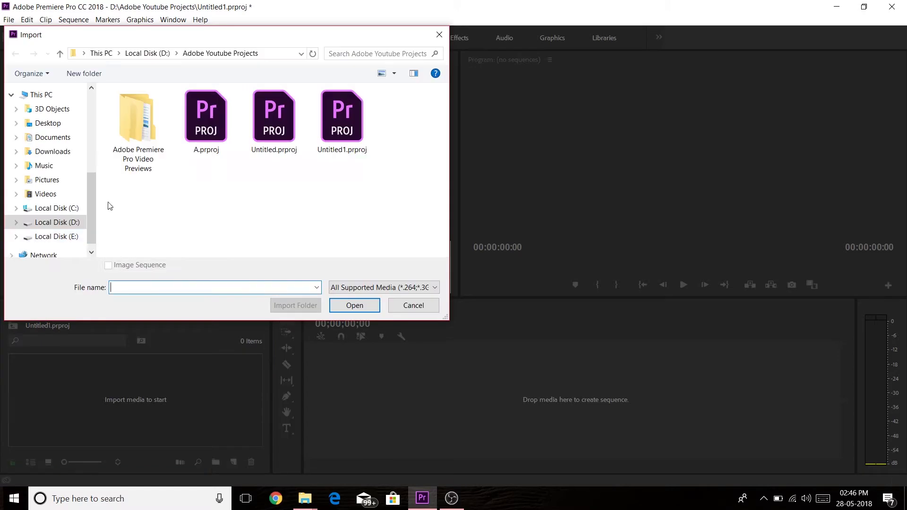
click(59, 55)
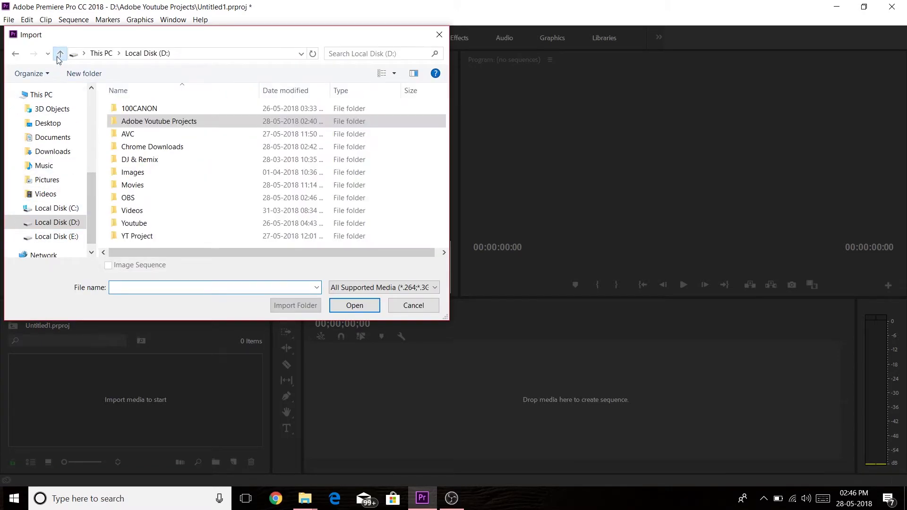
double_click(131, 235)
double_click(144, 121)
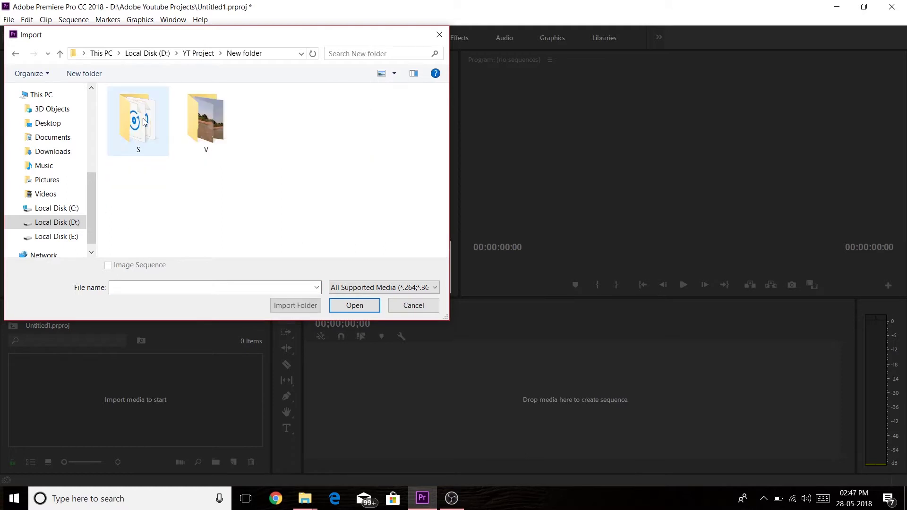
double_click(185, 124)
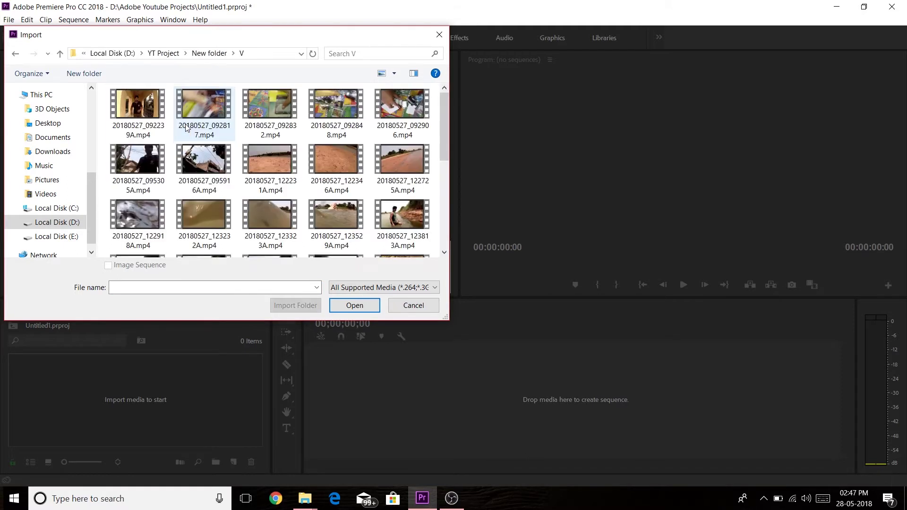
scroll(278, 157, down, 2)
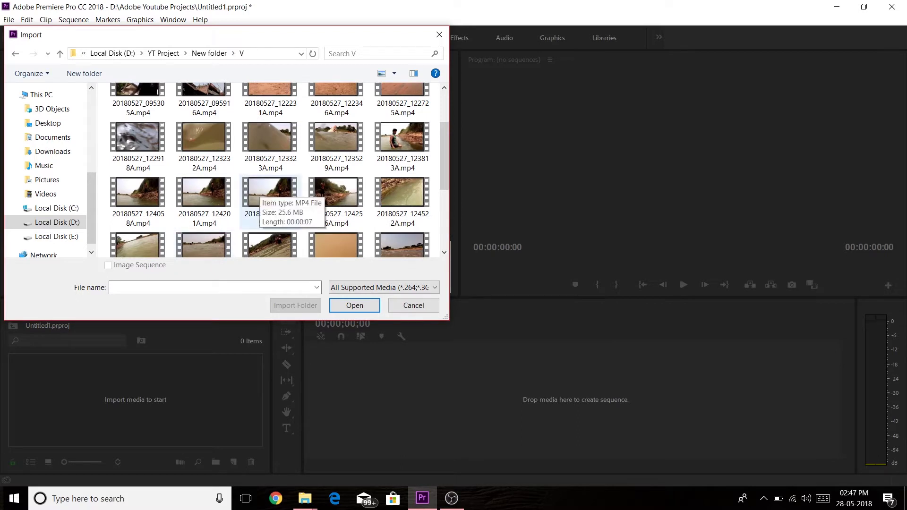
scroll(270, 189, up, 2)
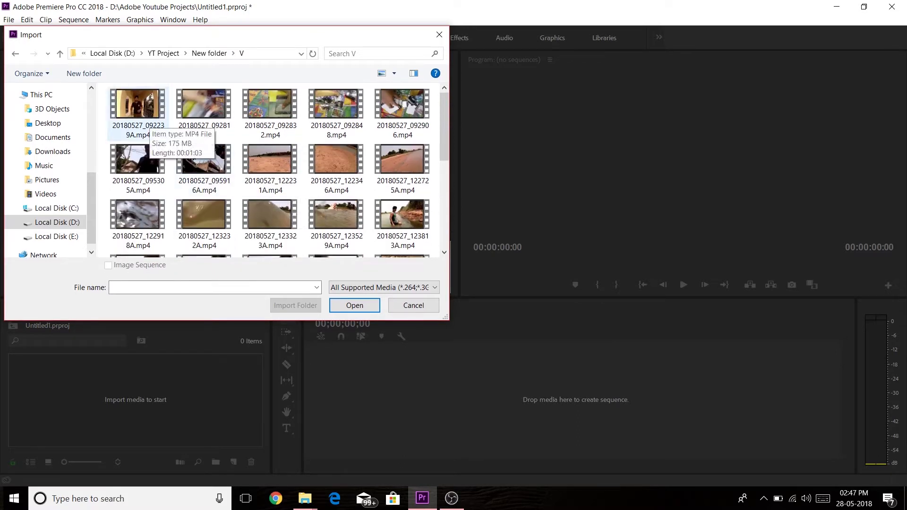
click(140, 113)
click(355, 306)
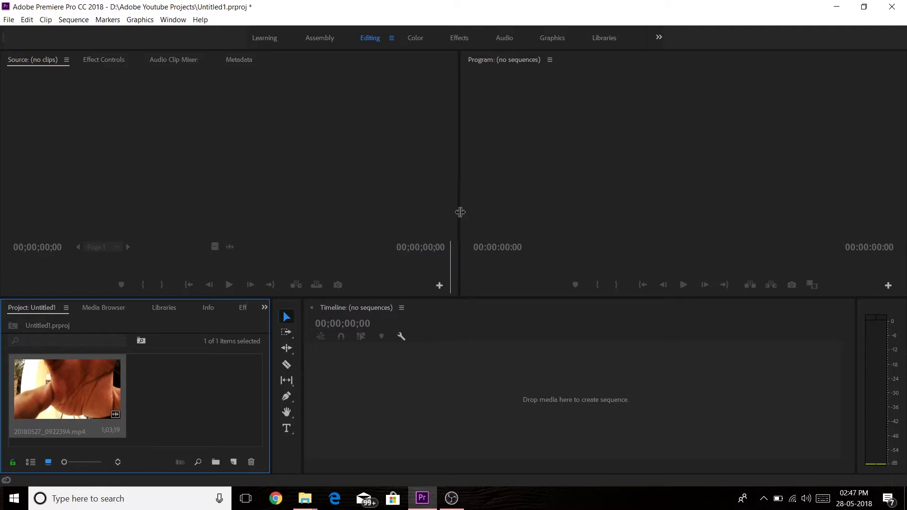
Widen the Program monitor and create a sequence by placing the imported clip from the Source monitor into the empty timeline.
drag(460, 212, 273, 221)
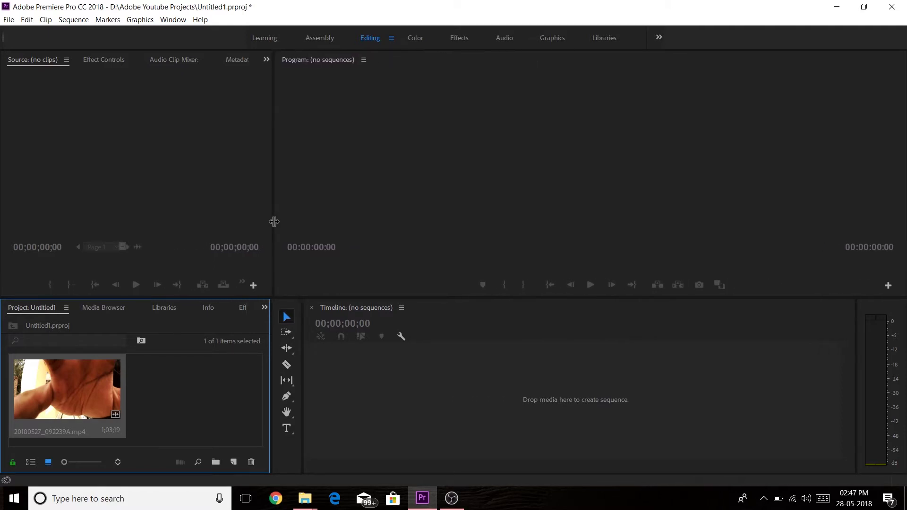
double_click(72, 415)
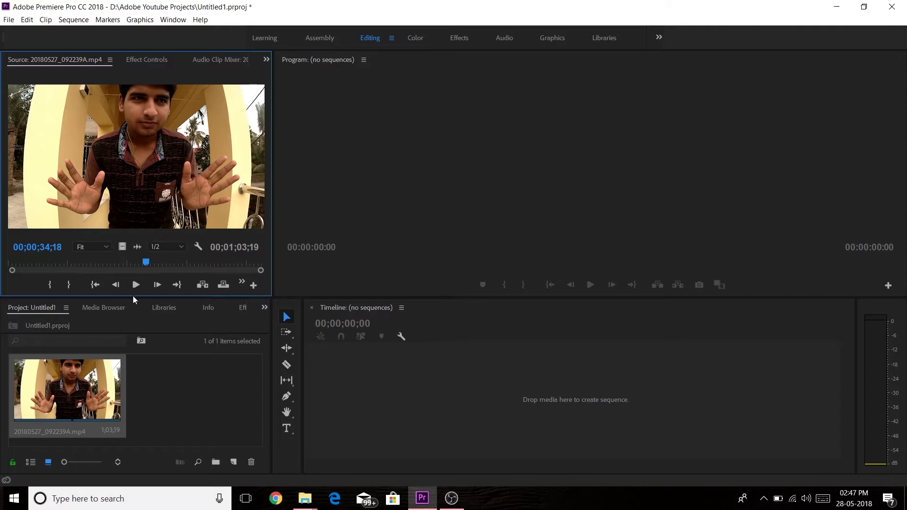
drag(143, 179, 384, 396)
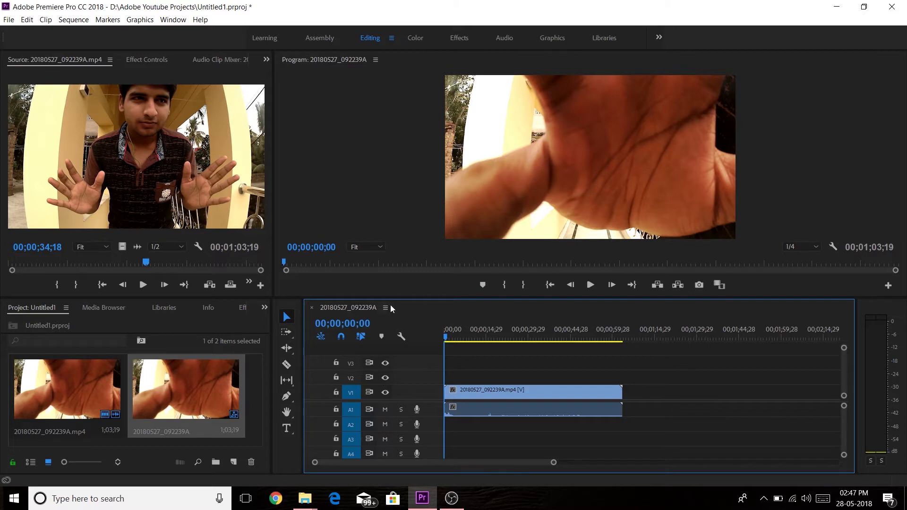
Make the monitor area taller and play the sequence from the start, stopping at about 18 seconds.
drag(400, 298, 401, 357)
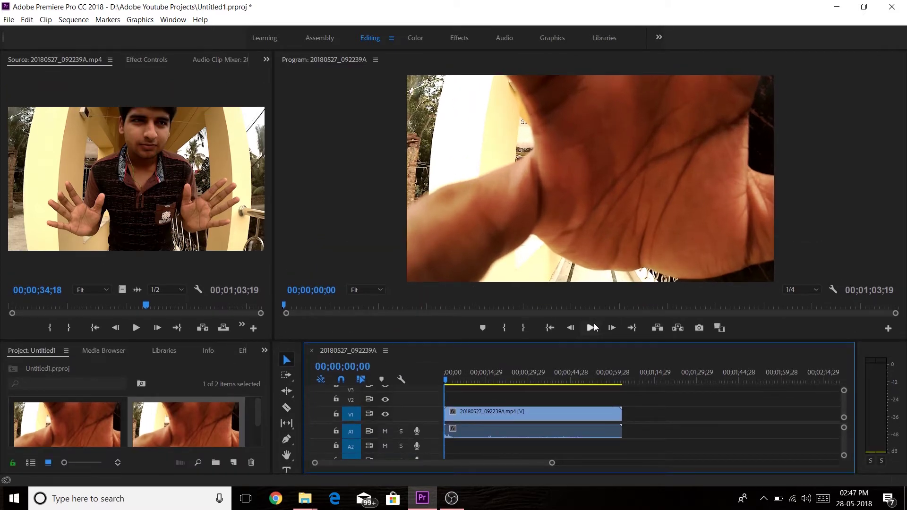
click(592, 328)
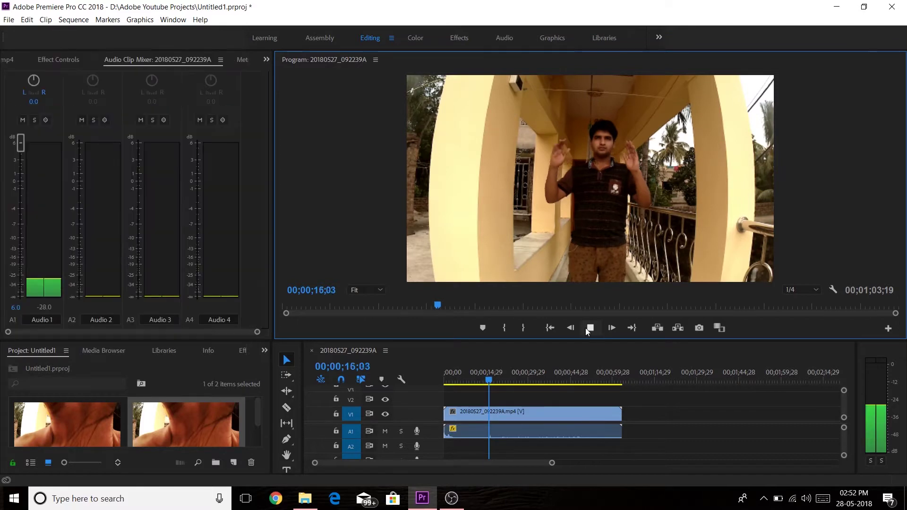
click(586, 328)
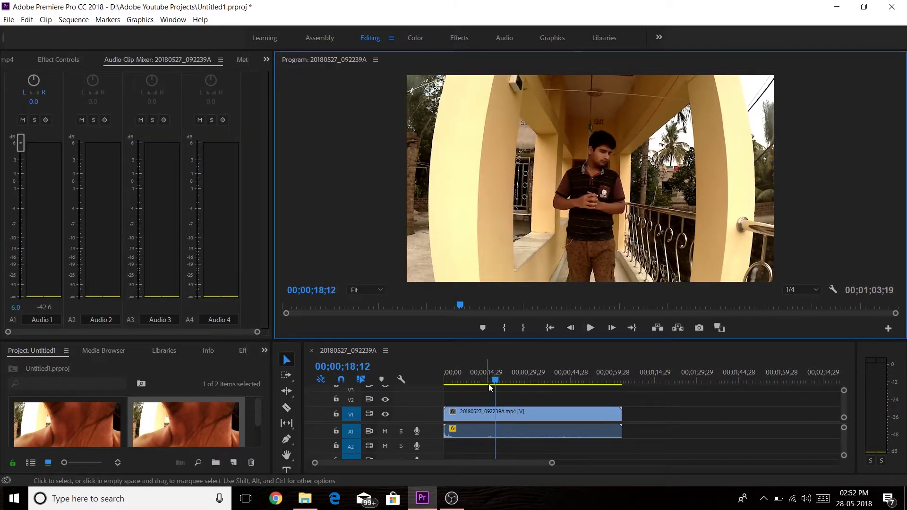
Replay the sequence from about 16 to about 37 seconds, maximizing the Program monitor during playback and restoring the layout after stopping.
drag(496, 380, 490, 382)
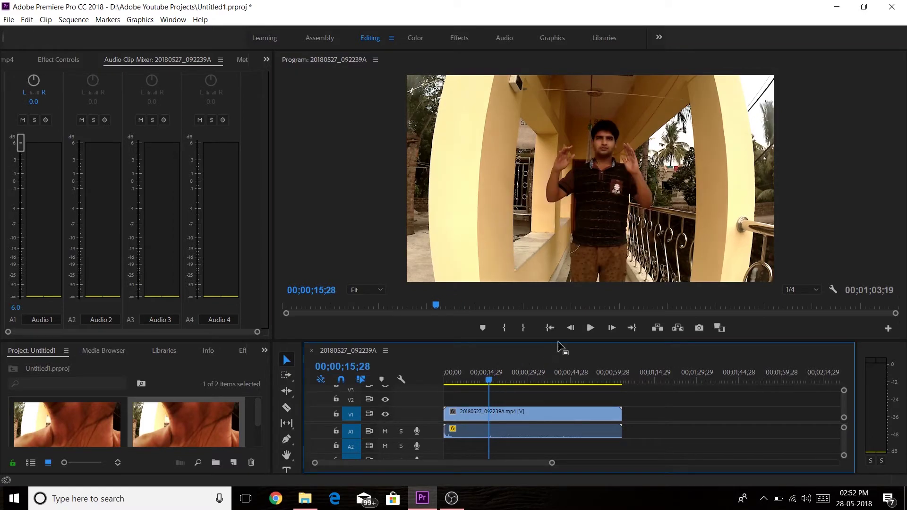
click(588, 331)
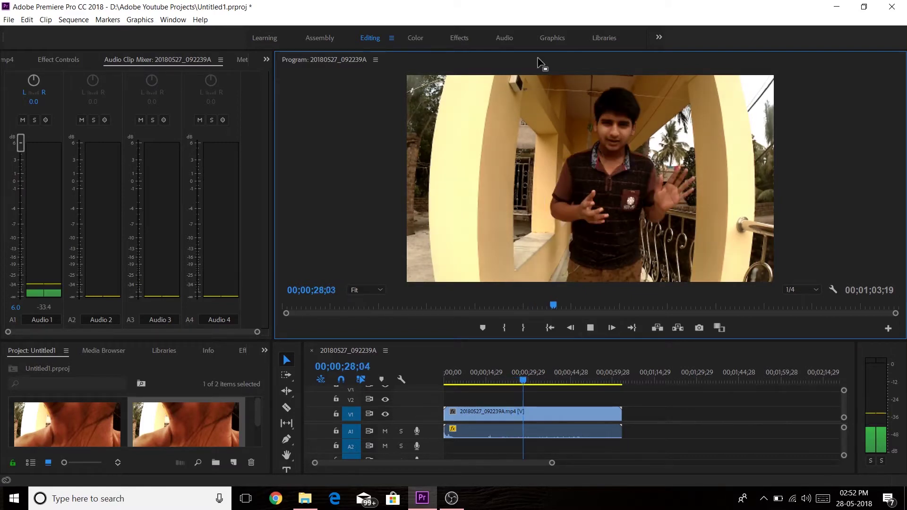
key(grave)
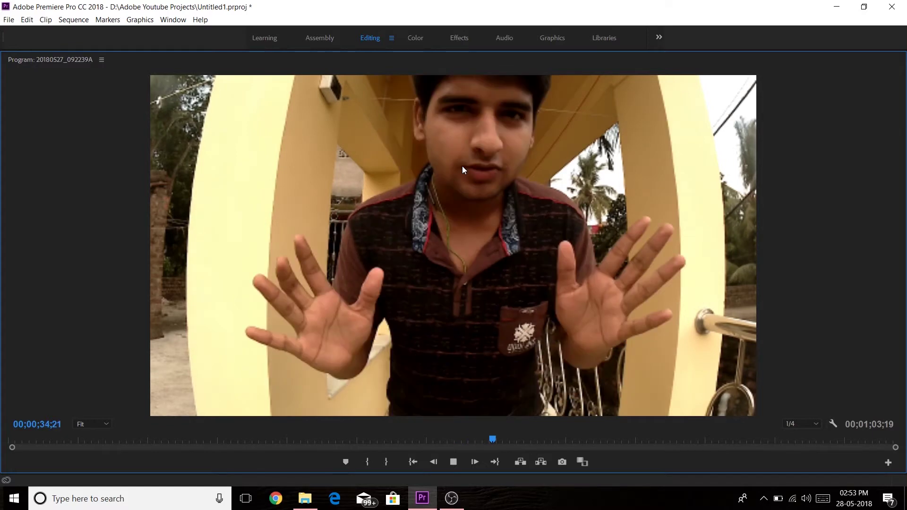
click(455, 463)
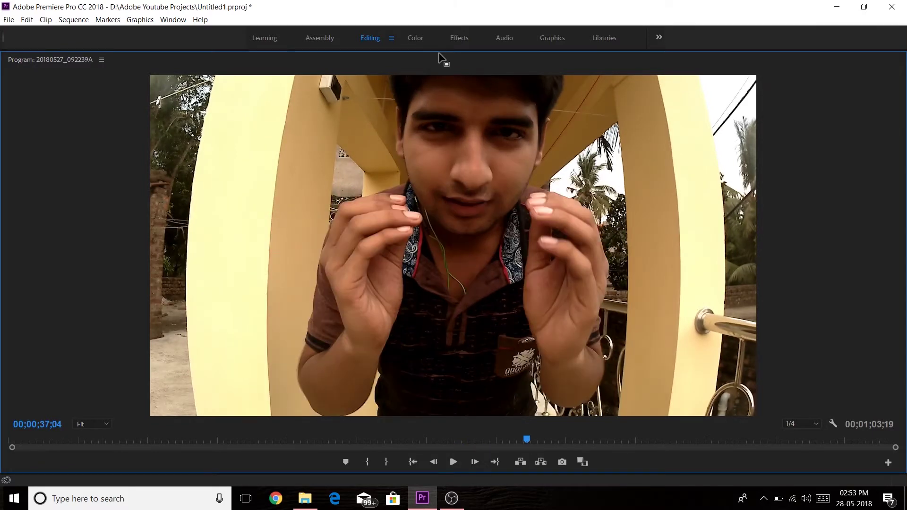
key(grave)
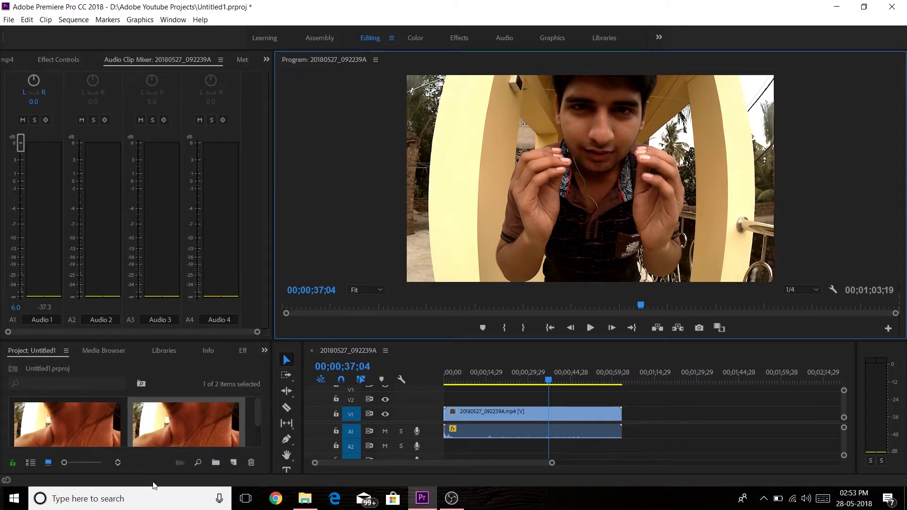
Create a new sequence from the RED R3D 1080p 16x9 23.976 preset, keeping the suggested name.
click(234, 463)
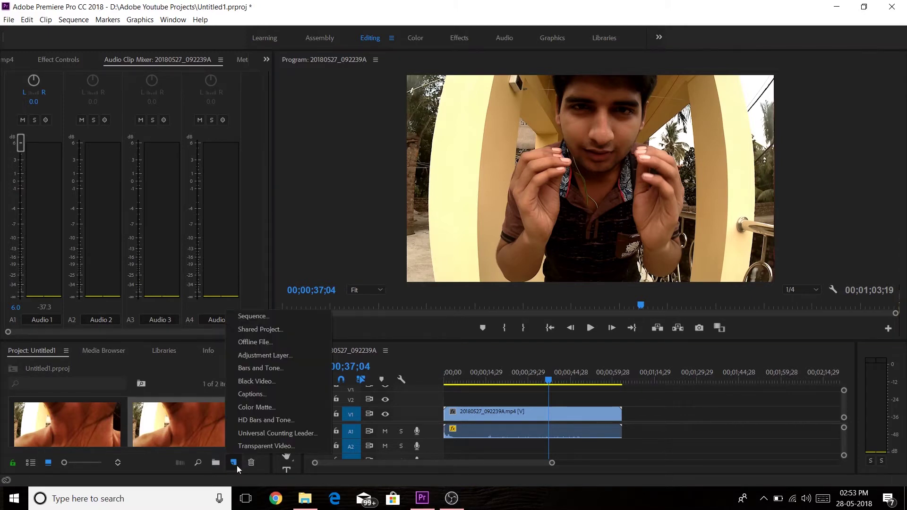
click(333, 178)
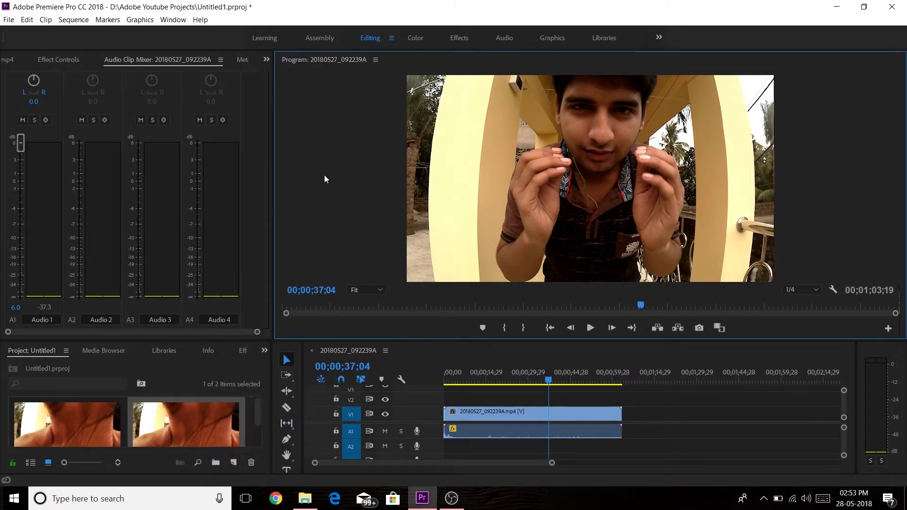
click(9, 20)
mouse_move(86, 32)
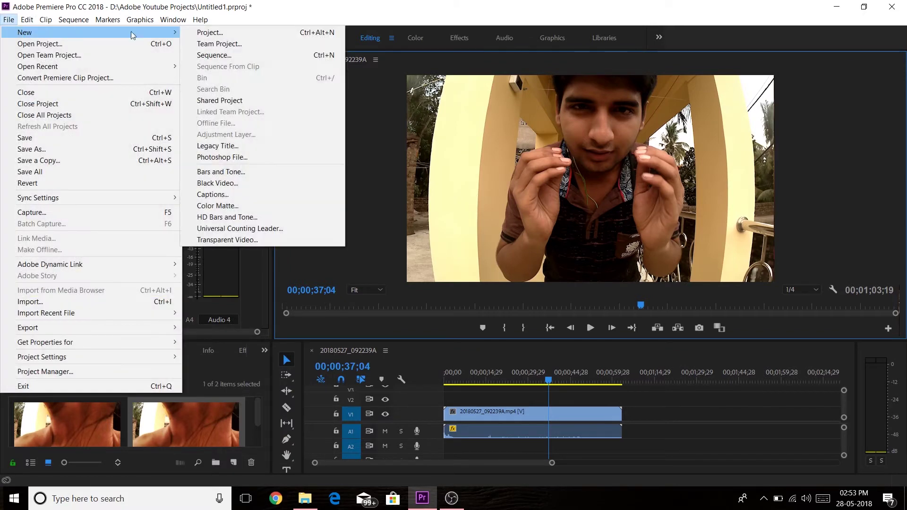
click(198, 54)
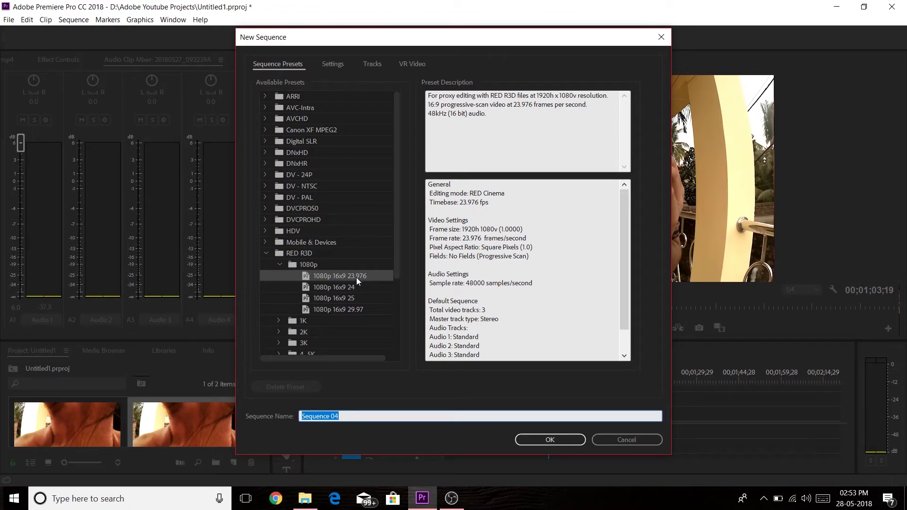
click(552, 442)
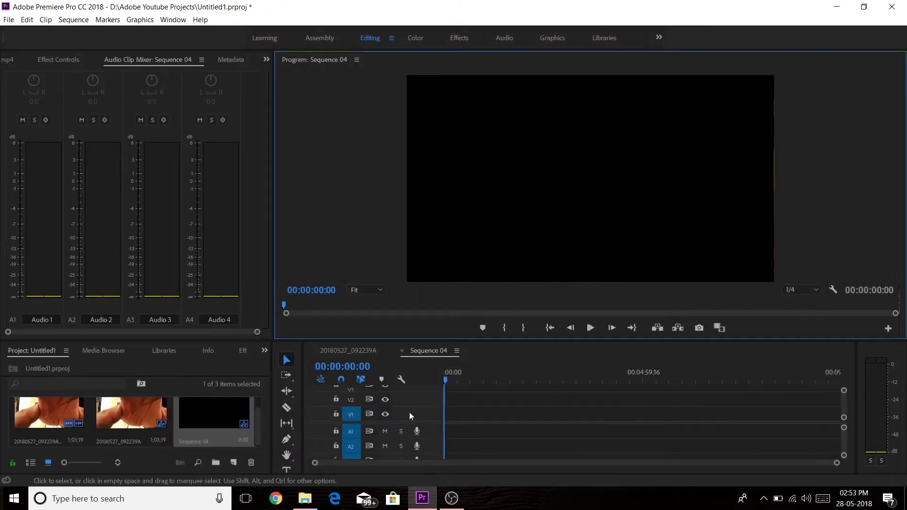
Place the 20180527_092239A clip at the start of Sequence 04 and keep the existing sequence settings.
click(47, 413)
drag(330, 485, 448, 428)
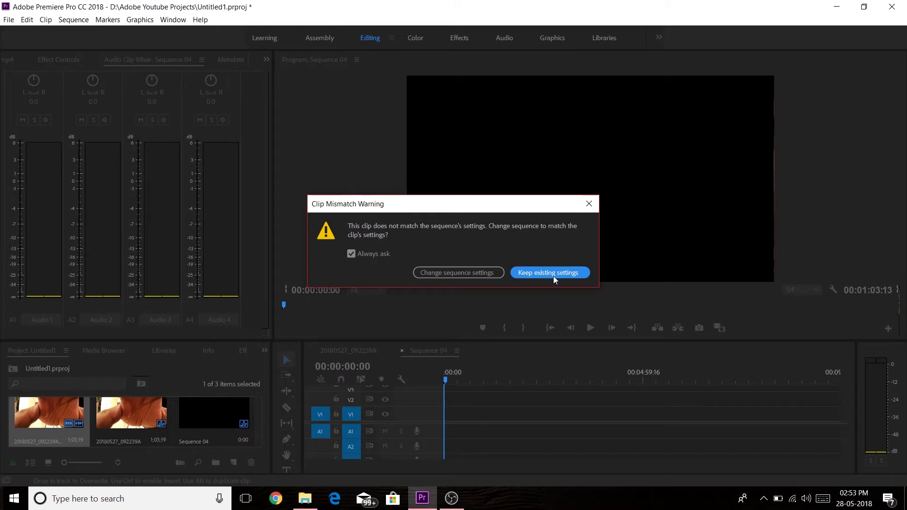
click(554, 277)
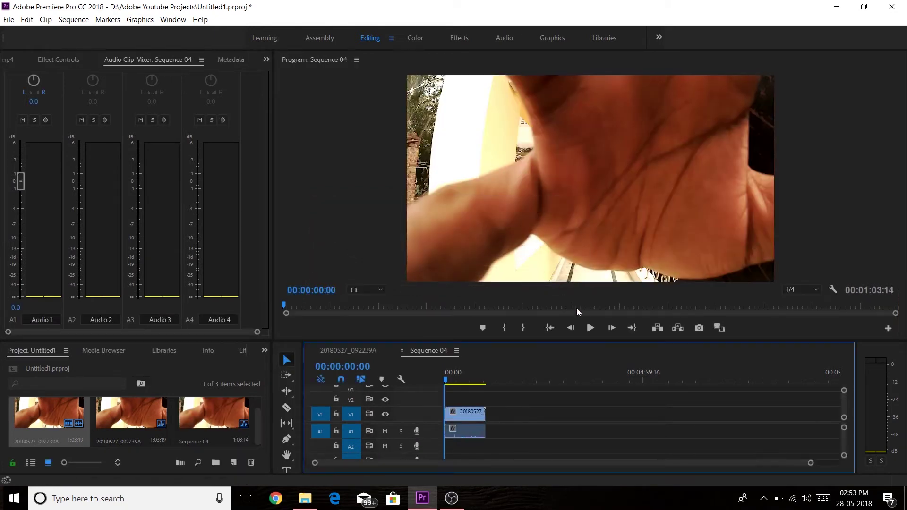
Play Sequence 04 from the start, return to about 14 seconds, and replay until about 17 seconds.
click(589, 329)
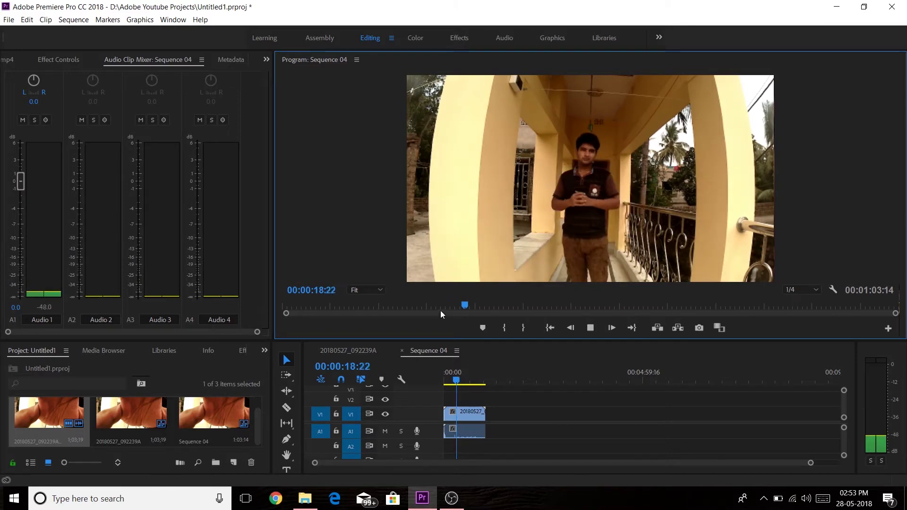
click(424, 308)
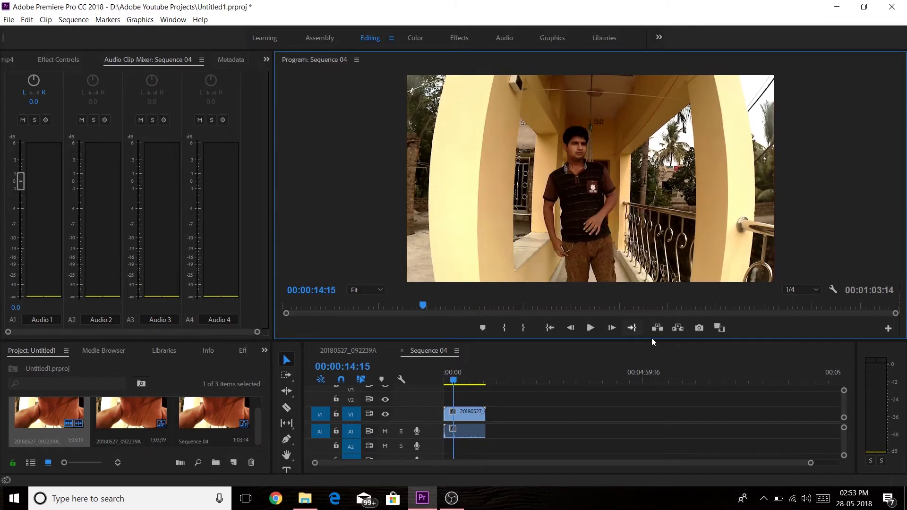
click(593, 328)
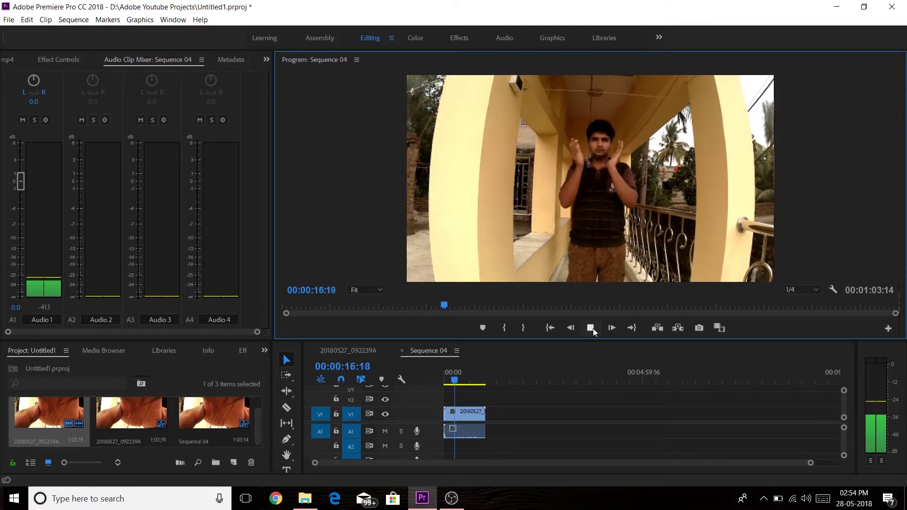
click(593, 327)
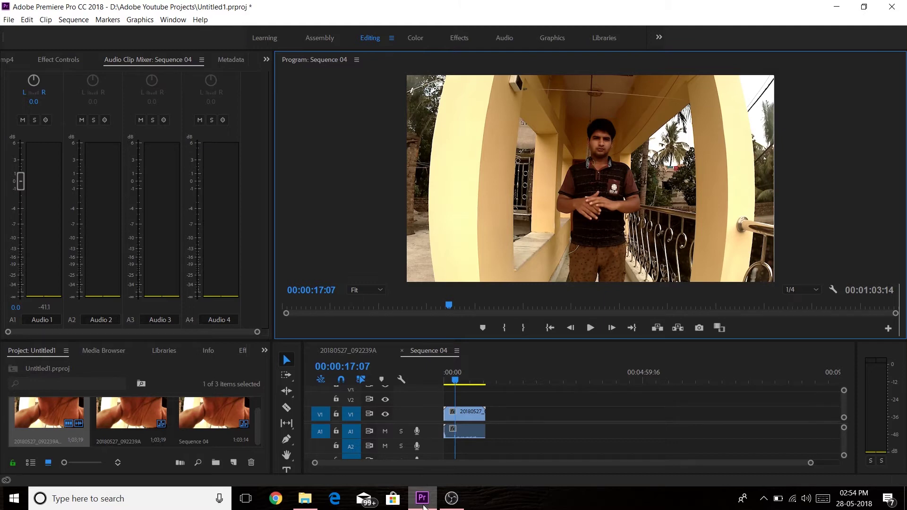
Minimize Premiere Pro, open Any Video Converter and add the video 20180527_092239A from the V folder.
click(839, 9)
click(839, 9)
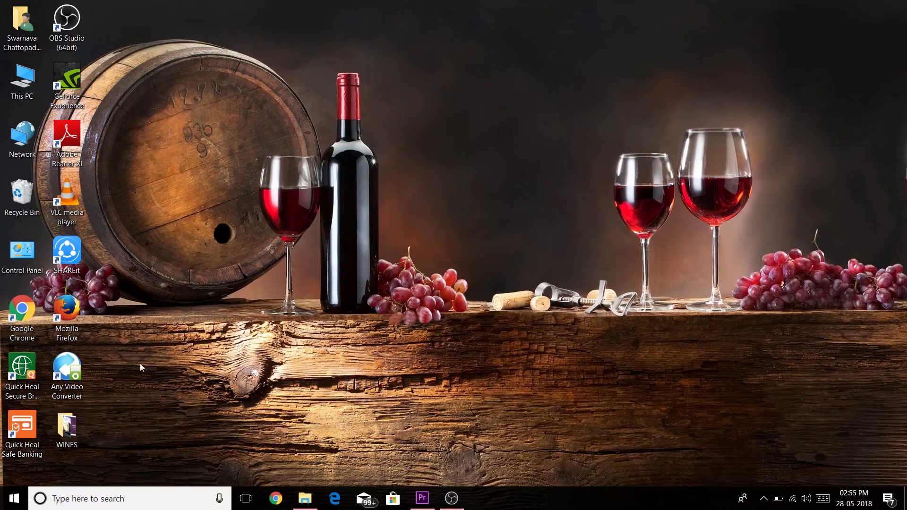
double_click(70, 381)
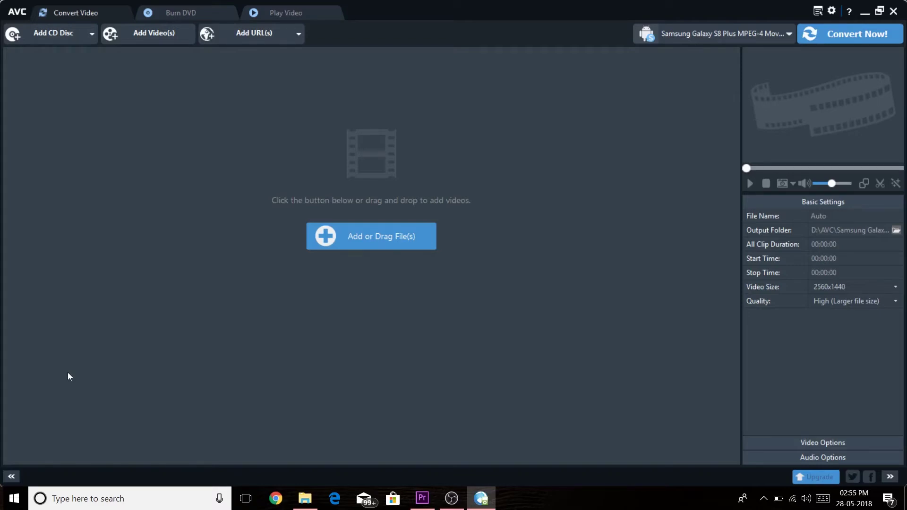
click(358, 249)
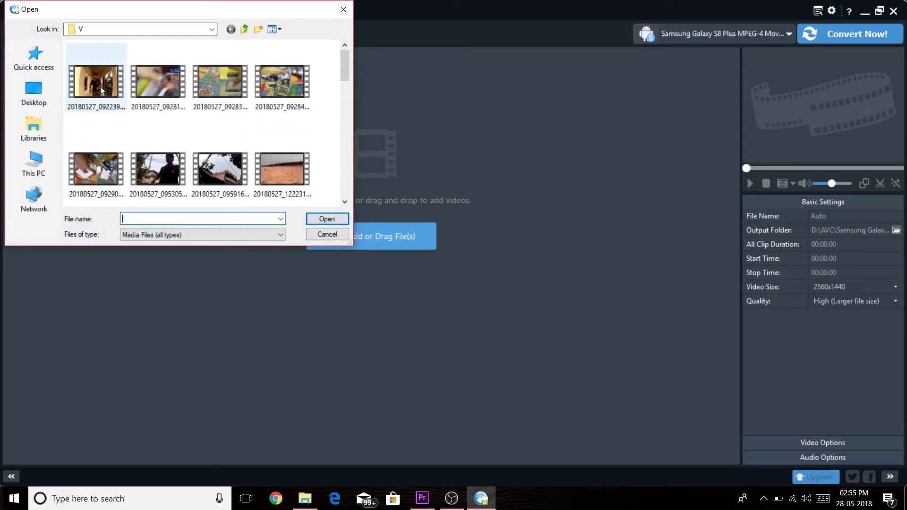
Switch back to Premiere Pro and render the video previews for Sequence 04.
click(422, 498)
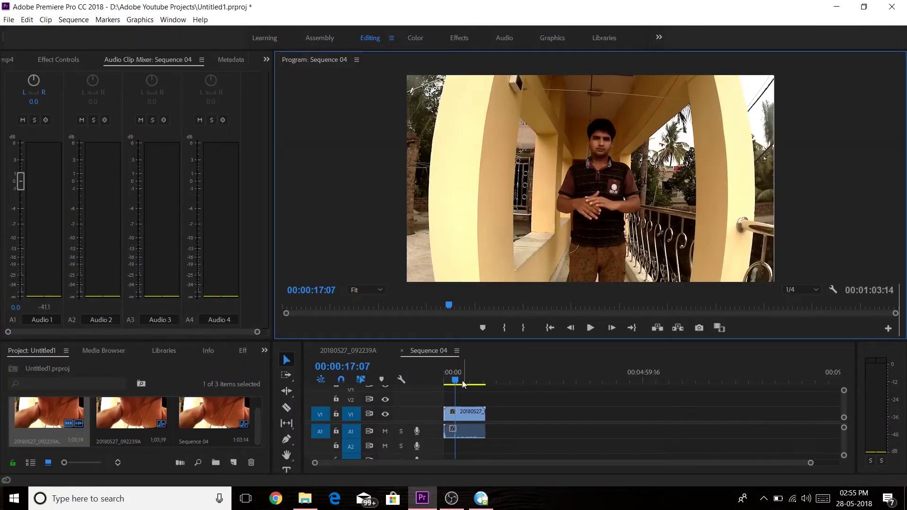
click(69, 21)
click(75, 59)
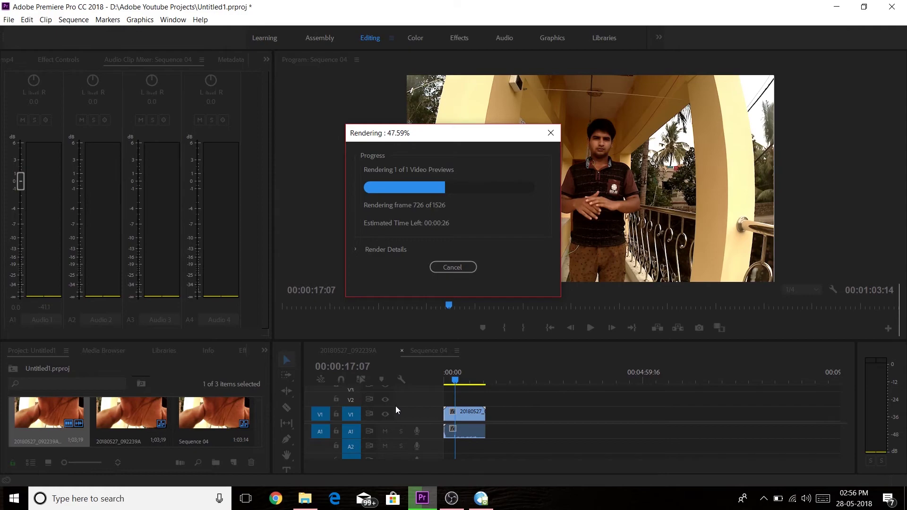
Return from Premiere Pro to Any Video Converter with the 20180527_092239A video loaded.
key(alt+Tab)
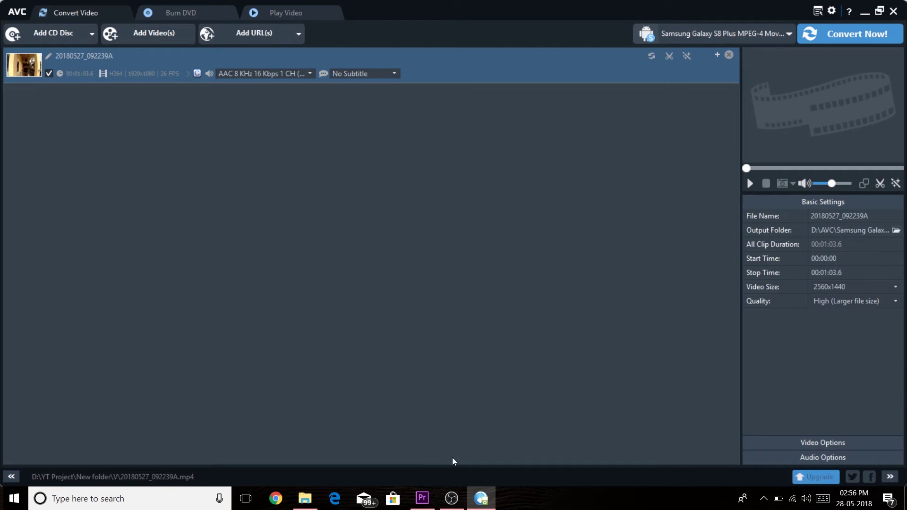
click(487, 502)
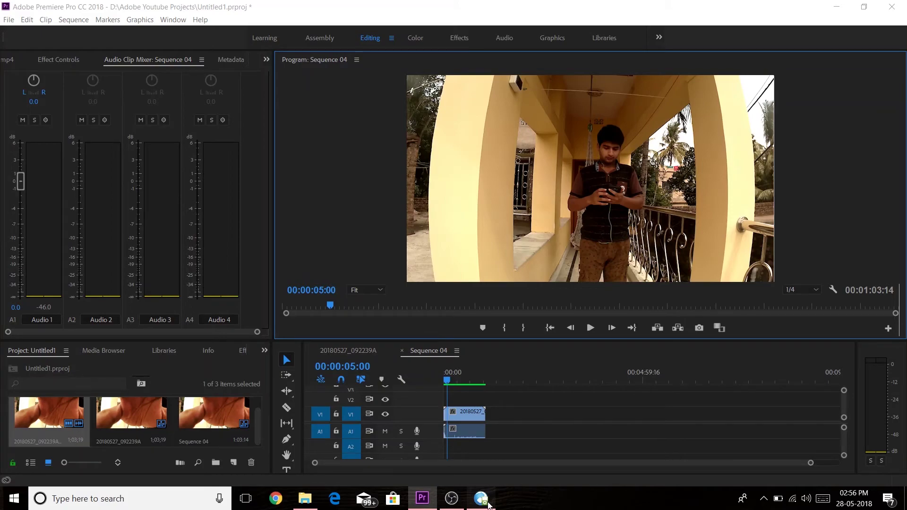
click(482, 500)
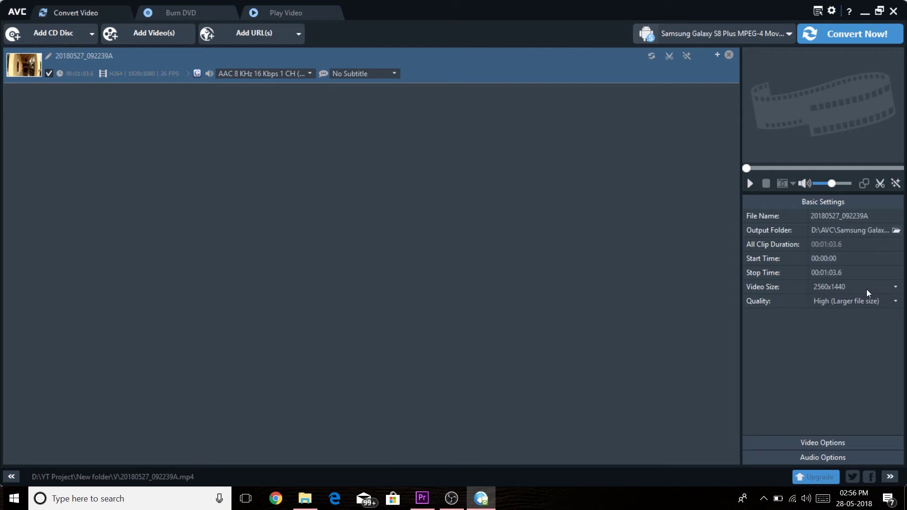
click(894, 288)
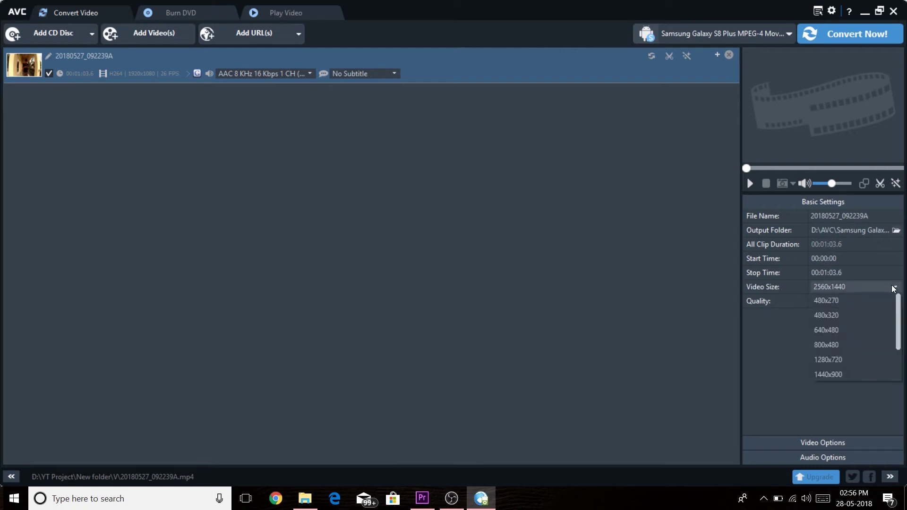
click(845, 348)
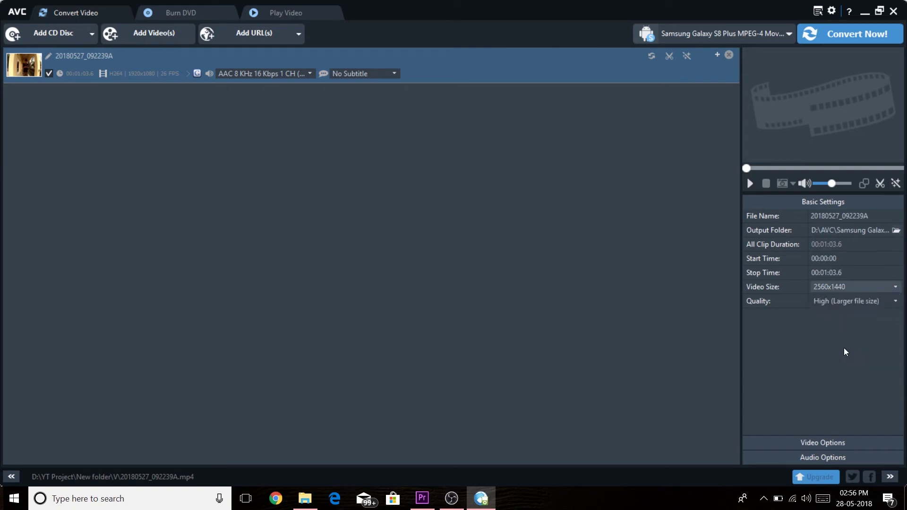
click(863, 286)
drag(900, 348, 903, 369)
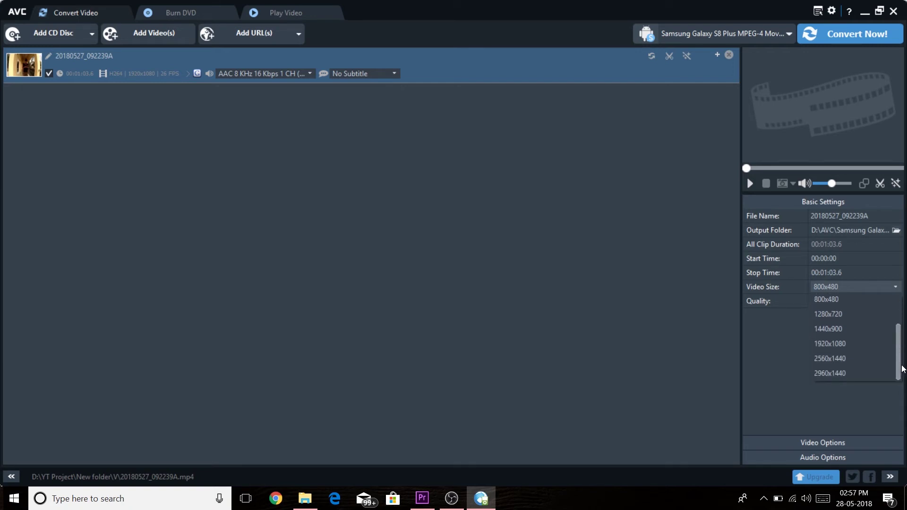
click(903, 369)
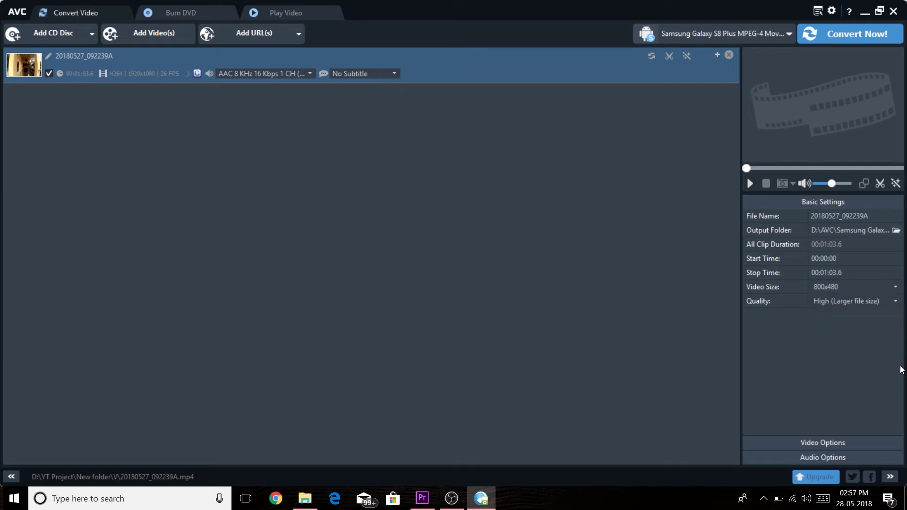
Set the output video size of the clip to 1920x1080.
click(894, 285)
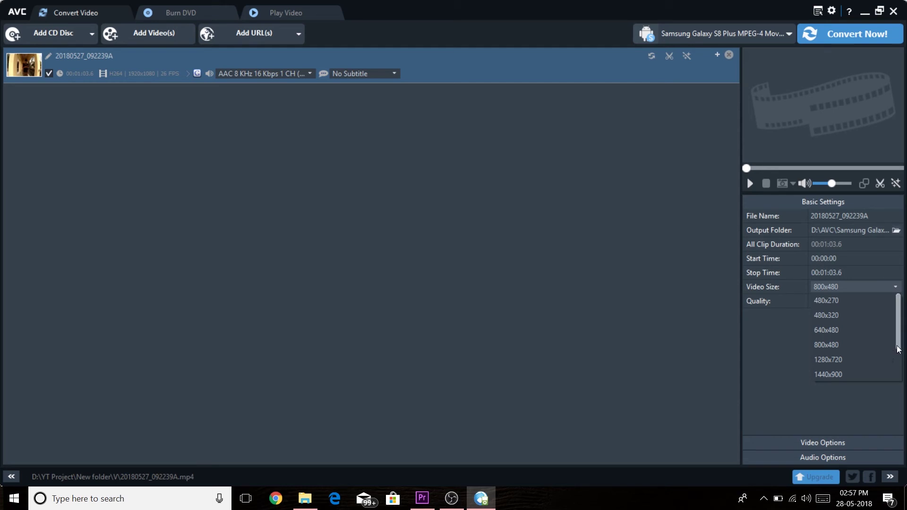
drag(898, 349, 898, 366)
click(849, 361)
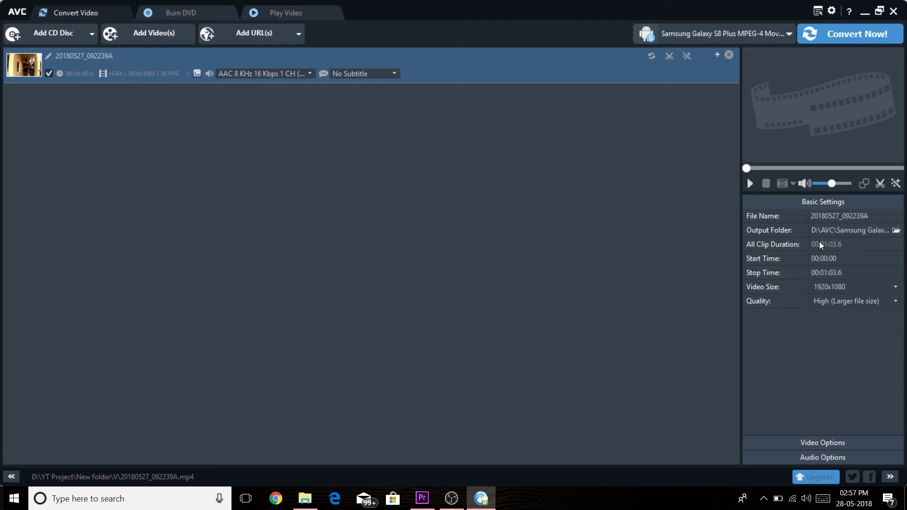
Shorten the output file name to 9A and choose High (Larger file size) as the quality.
click(862, 217)
click(862, 217)
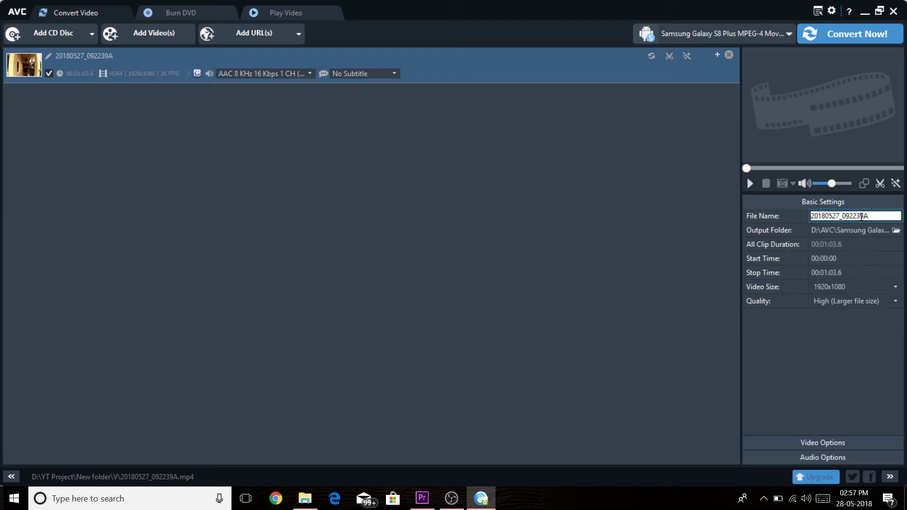
key(BackSpace)
key(BackSpace)
key(BackSpace)
key(BackSpace)
key(BackSpace)
key(BackSpace)
key(BackSpace)
key(BackSpace)
key(BackSpace)
key(BackSpace)
key(BackSpace)
key(BackSpace)
key(BackSpace)
key(BackSpace)
click(896, 302)
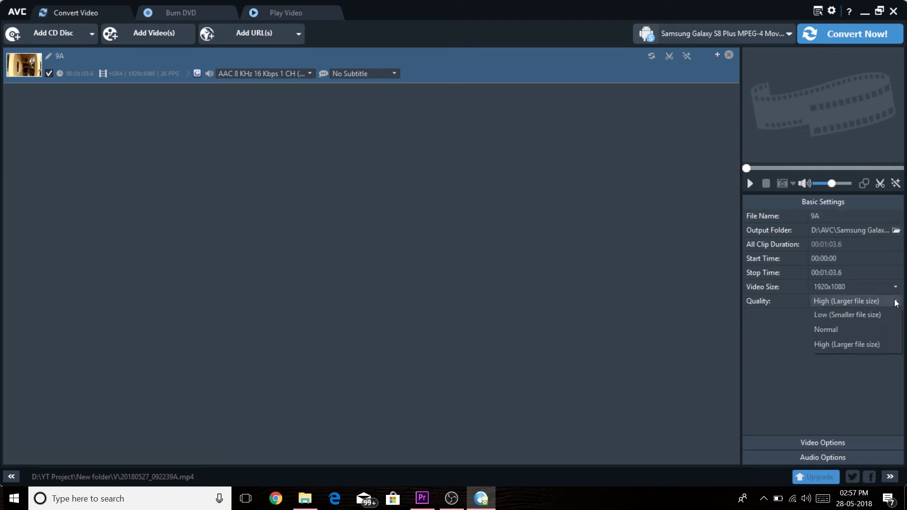
click(847, 344)
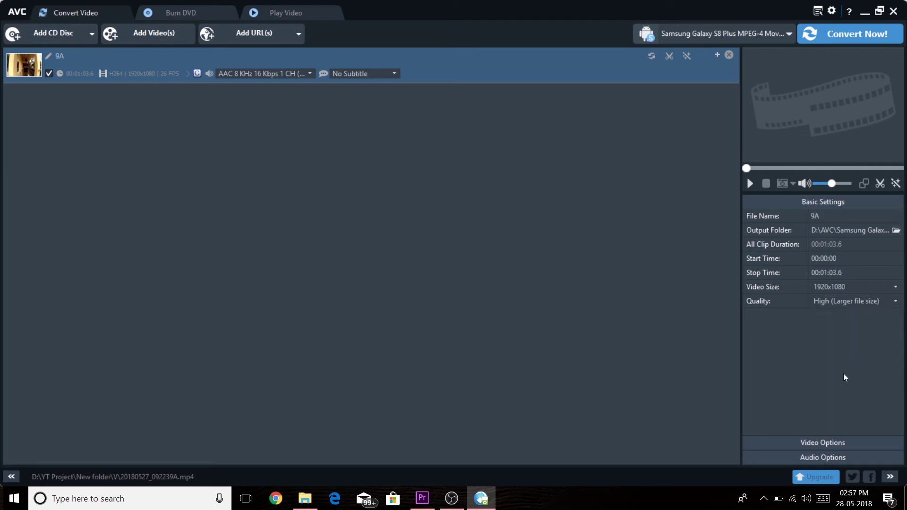
Set the output video's frame rate to 23.976 and start converting the clip.
click(830, 441)
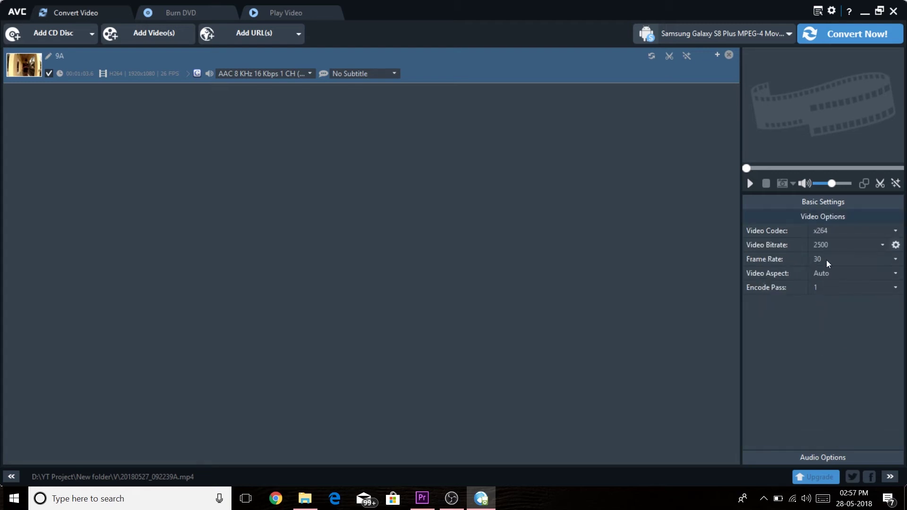
click(896, 259)
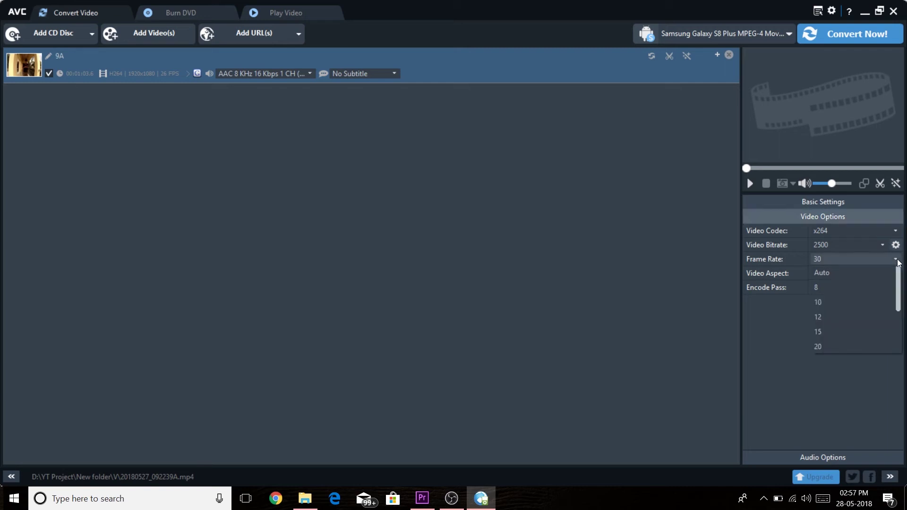
scroll(846, 335, down, 2)
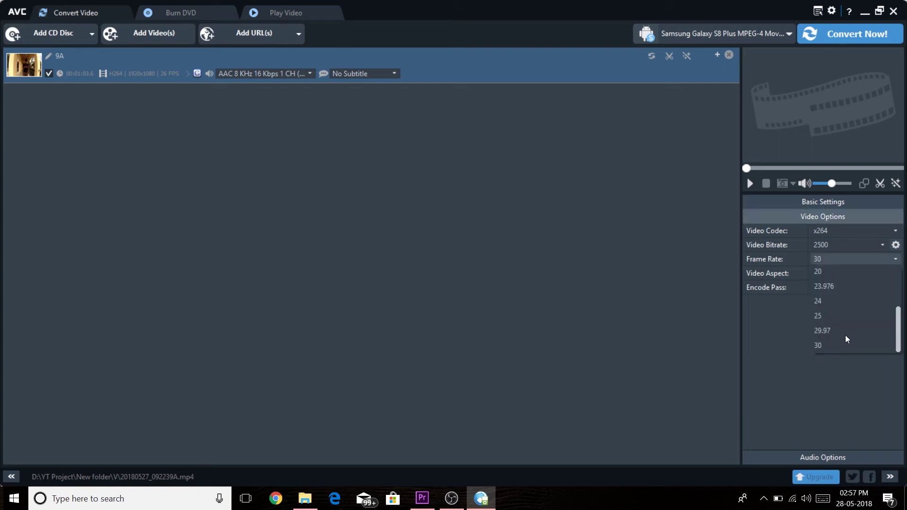
click(833, 286)
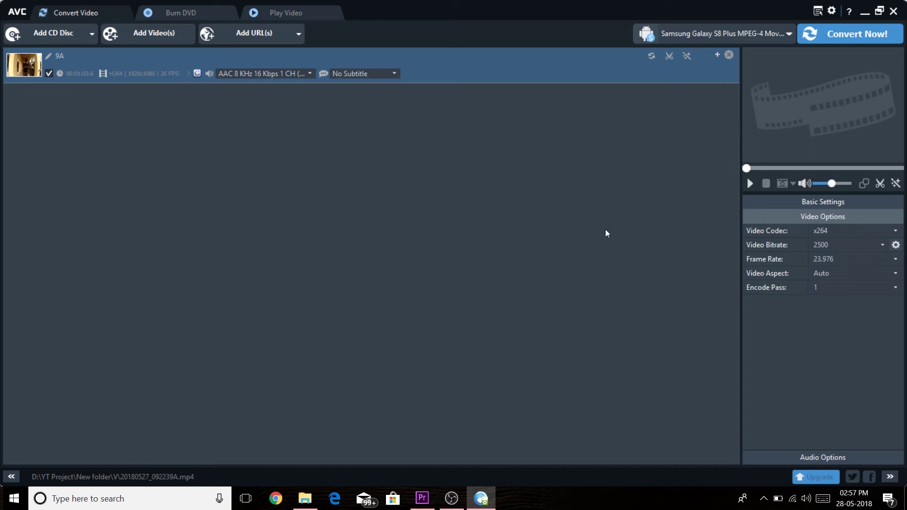
click(842, 33)
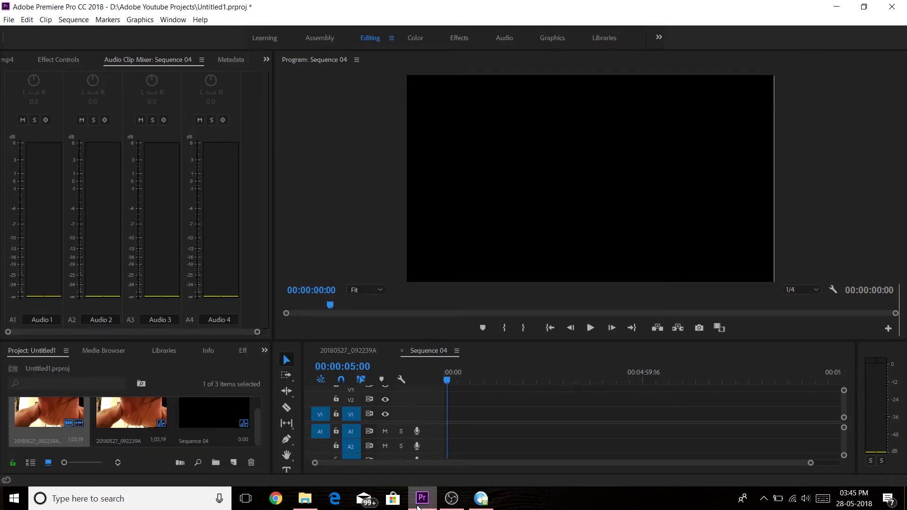
Switch to Premiere Pro and load the 20180527_092239A.mp4 clip into the Source monitor.
double_click(78, 422)
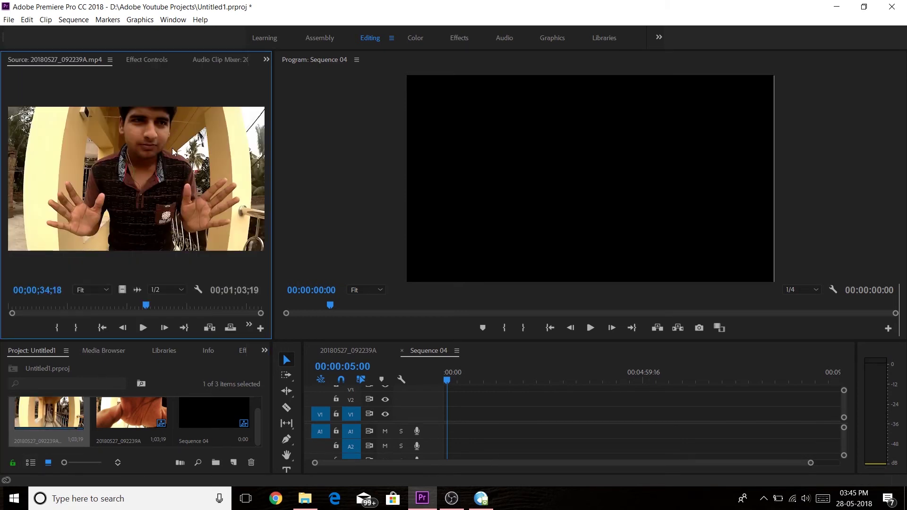
Check the RED R3D 1080p 16x9 23.976 preset in the new sequence settings and close them without creating a sequence.
click(10, 20)
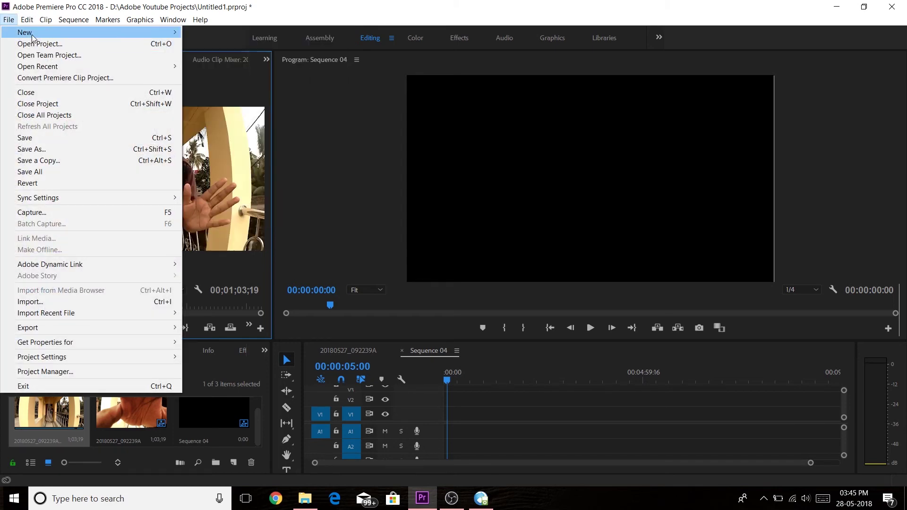
mouse_move(10, 20)
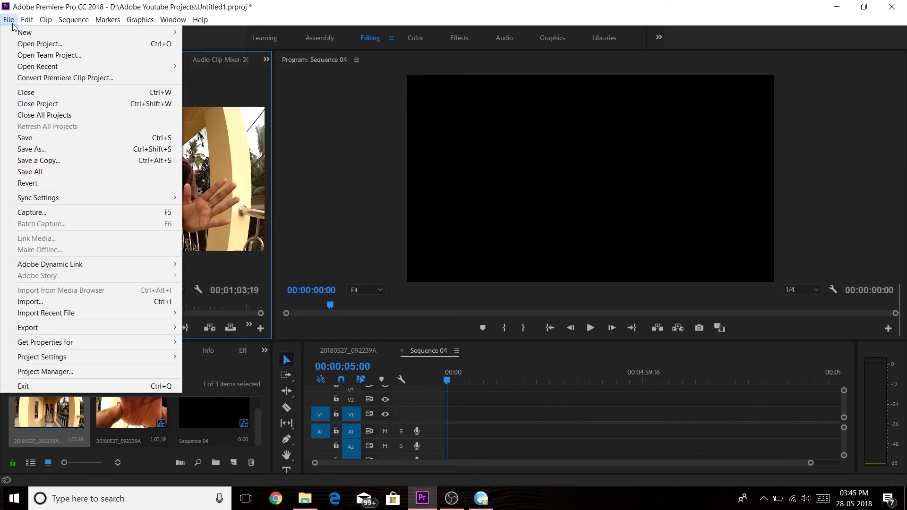
mouse_move(101, 32)
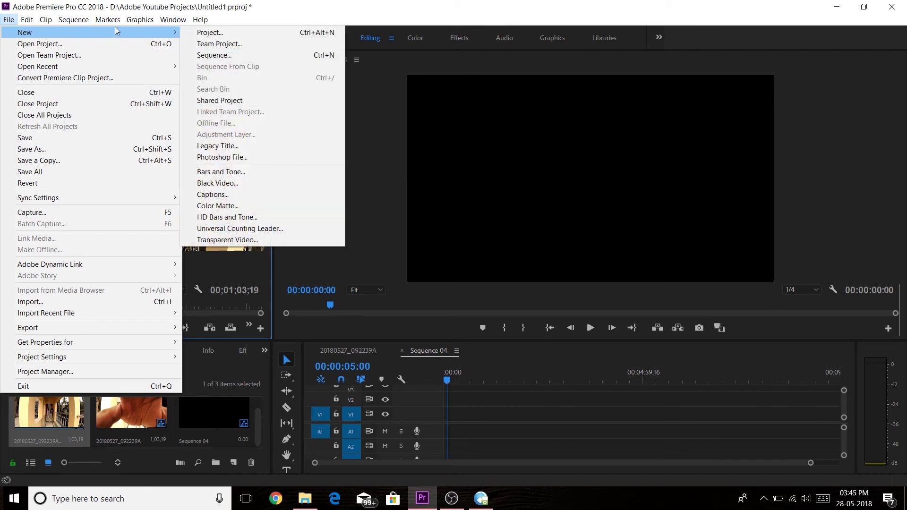
click(205, 55)
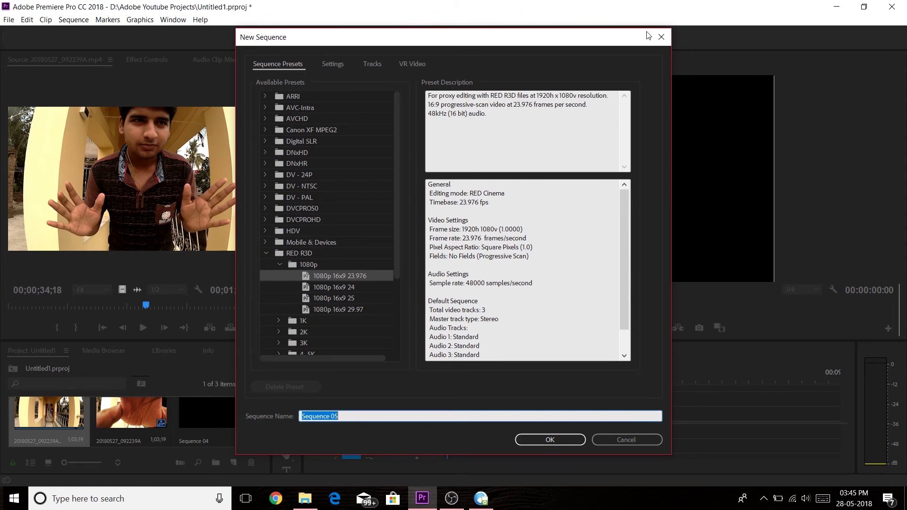
click(661, 37)
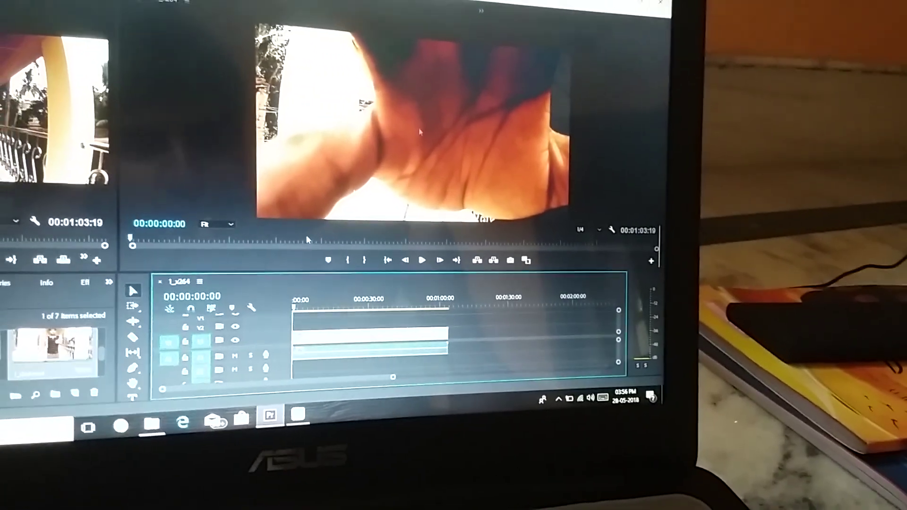
Play the 1_x264 sequence from its start in the Program monitor.
key(alt+Tab)
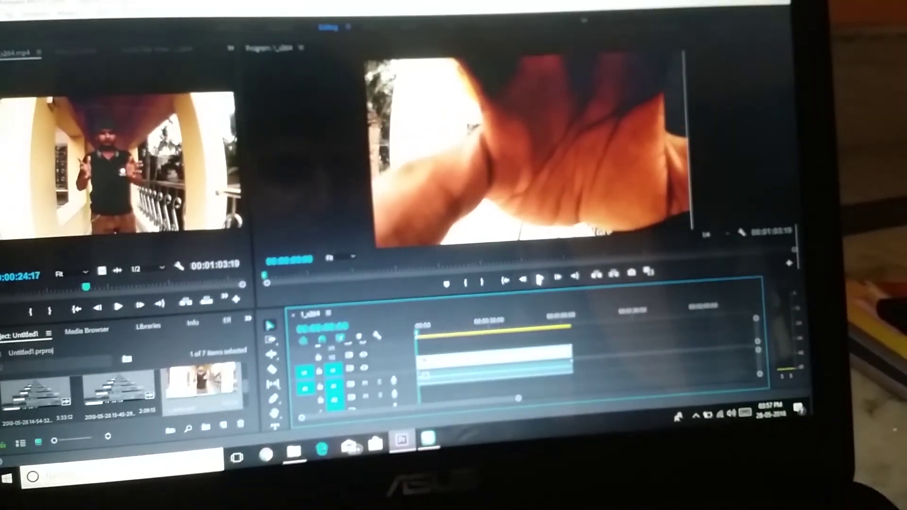
click(592, 284)
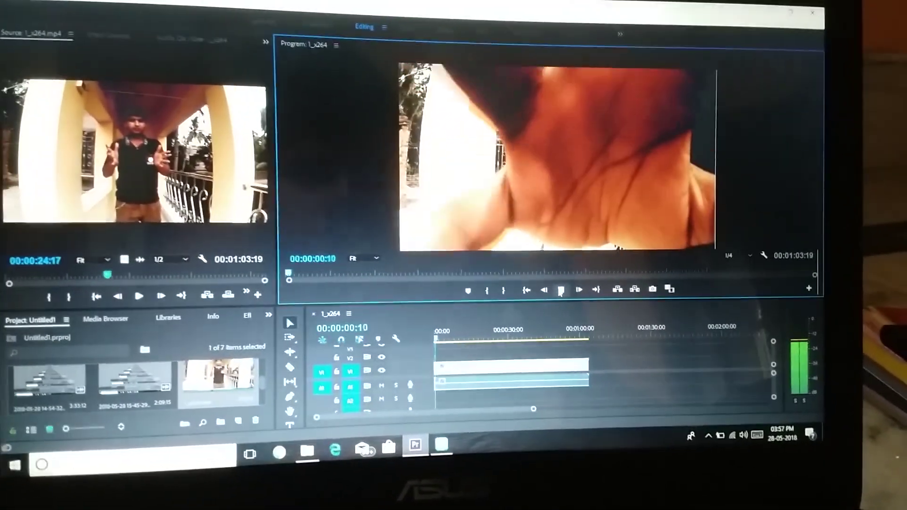